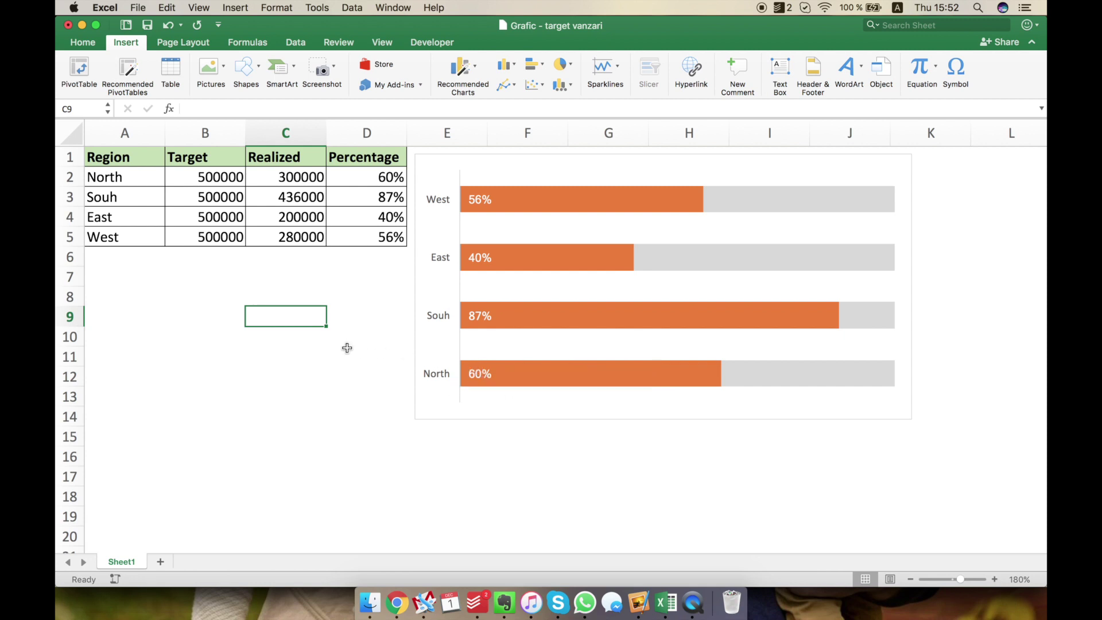
Step: Insert a clustered bar chart of A1:D5, place it below the table and remove its title
left_click_drag(383, 237, 97, 153)
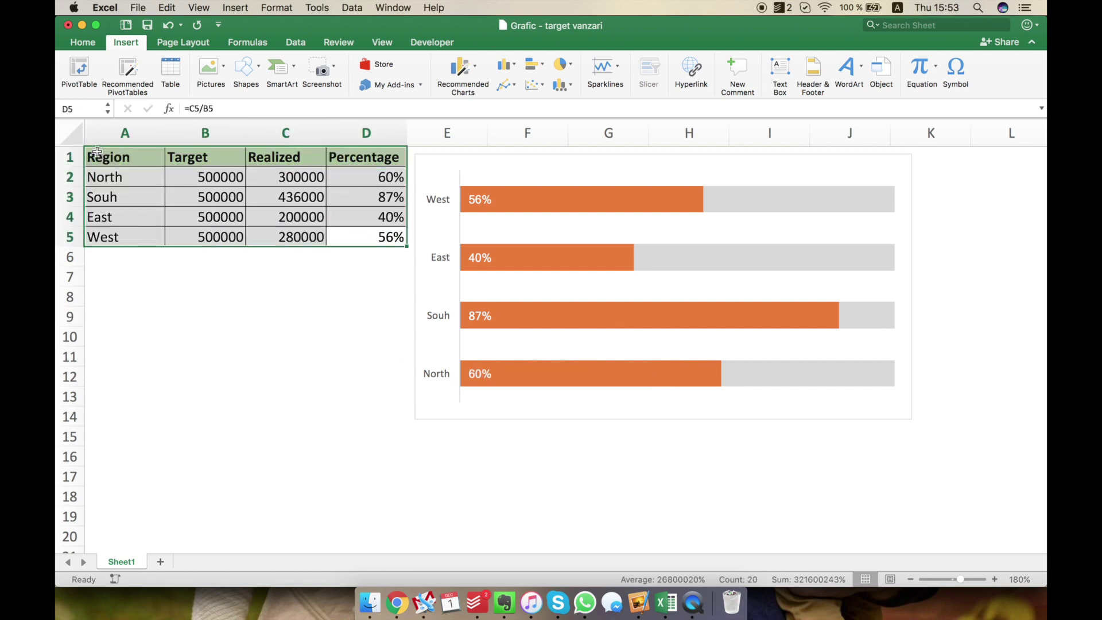
left_click(533, 64)
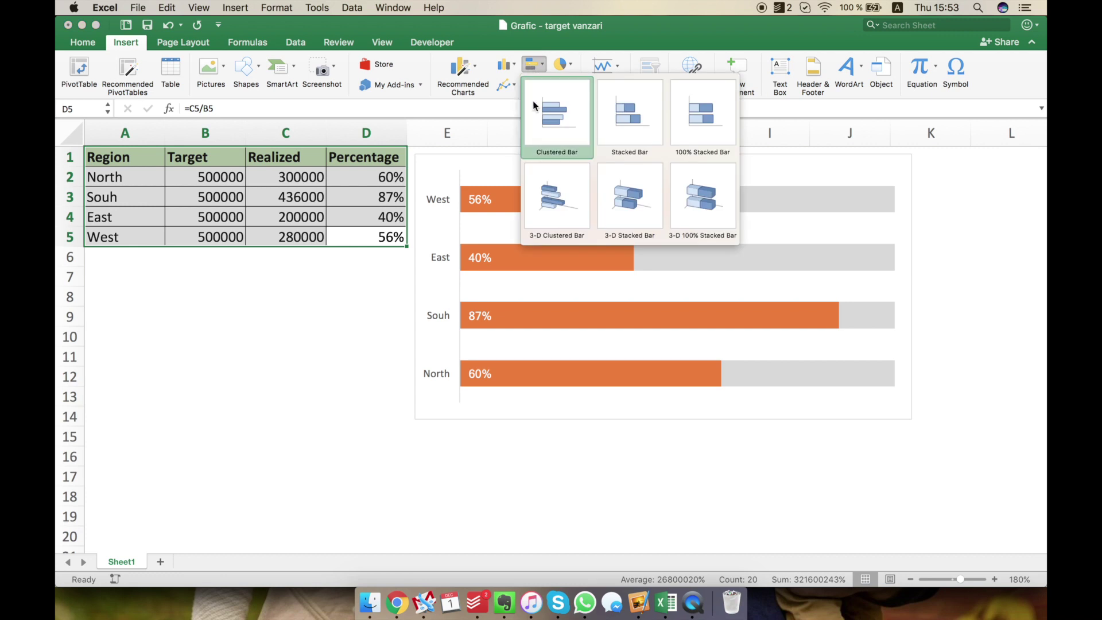
left_click(551, 125)
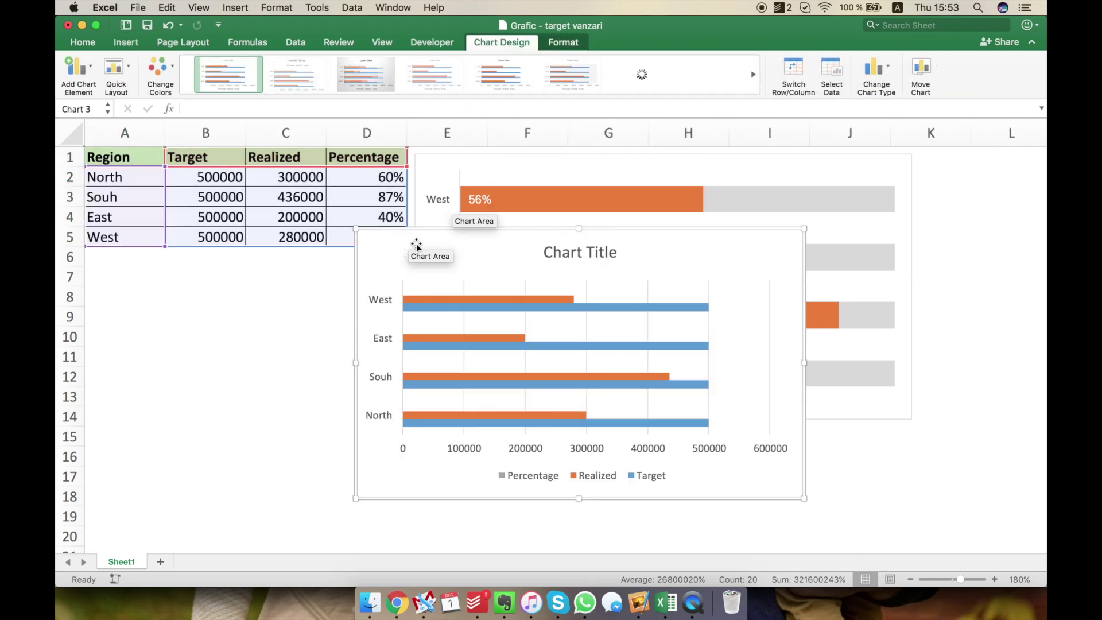
left_click_drag(523, 233, 271, 251)
left_click(358, 267)
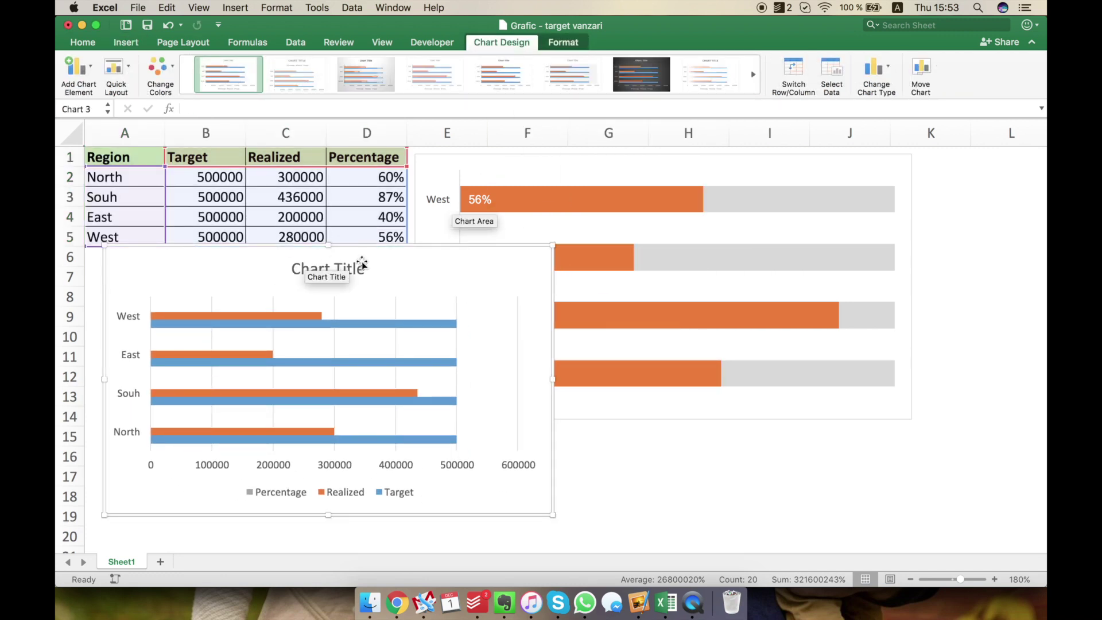
key("Delete")
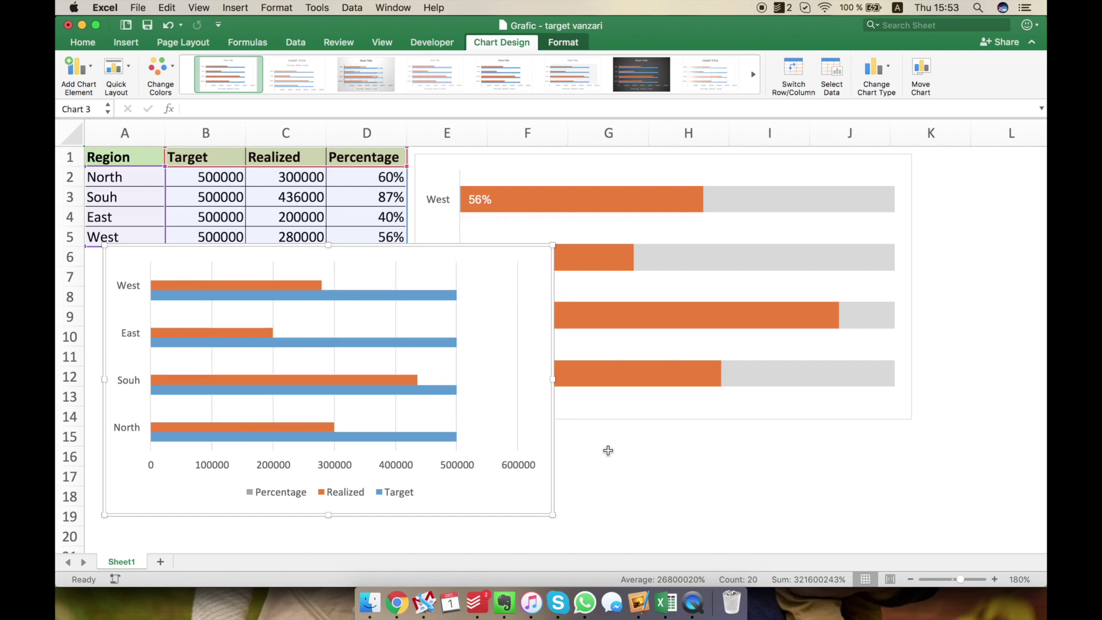
left_click(610, 453)
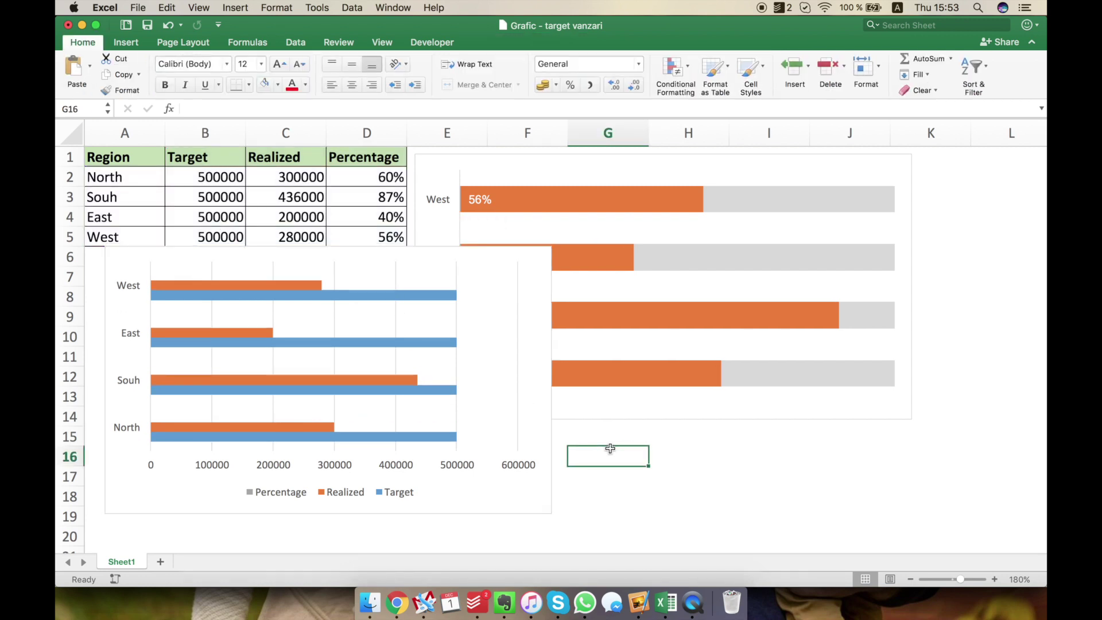
Step: Give the Target series a solid gray fill
left_click(442, 301)
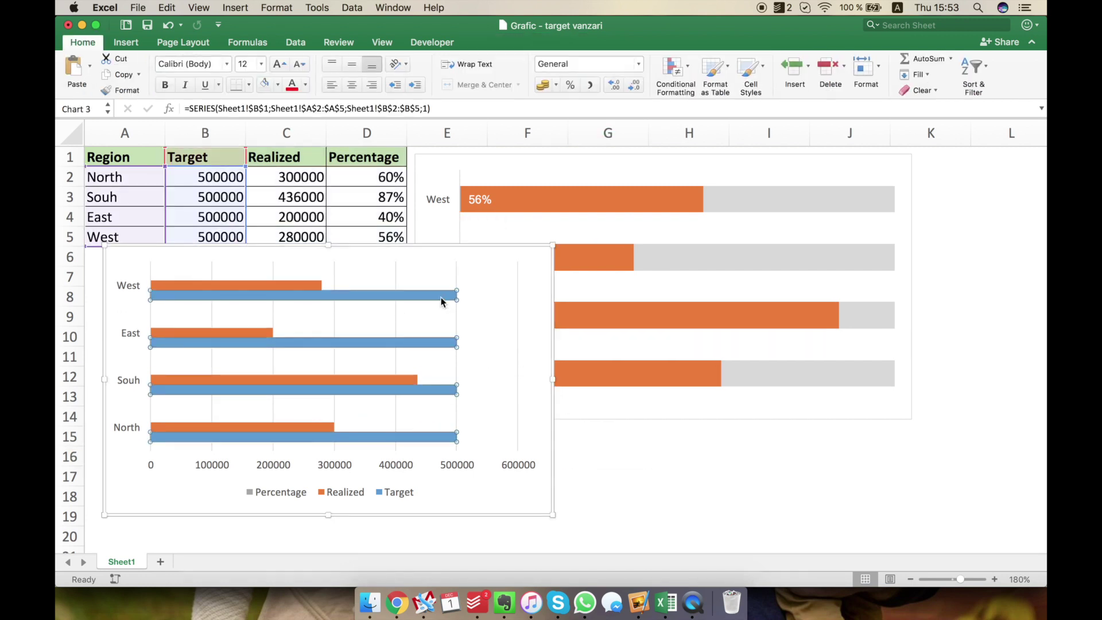
right_click(443, 302)
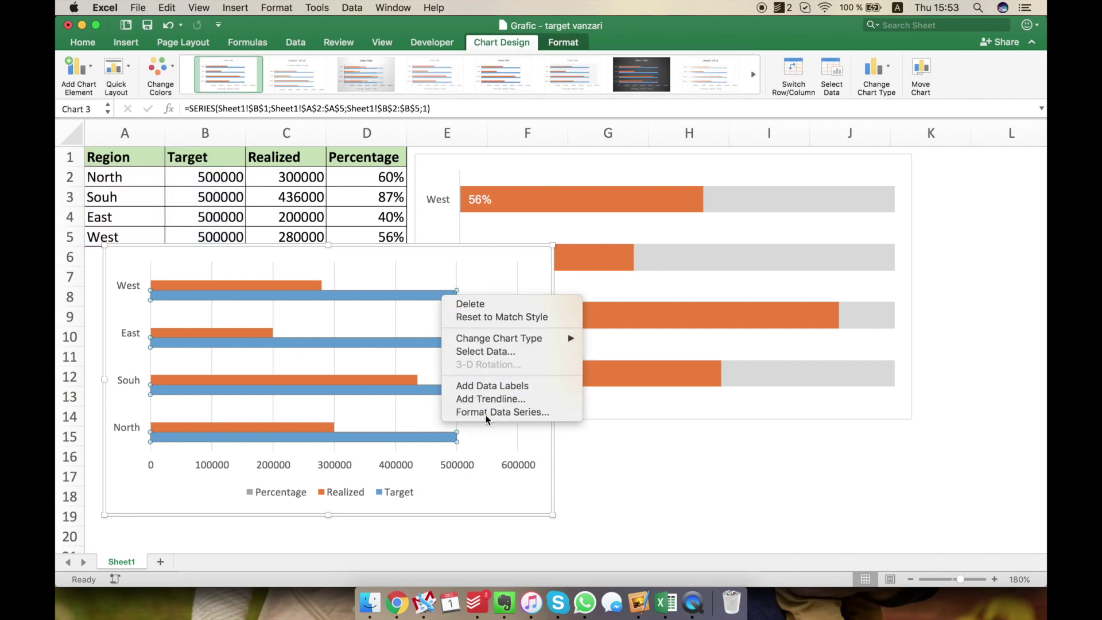
left_click(502, 411)
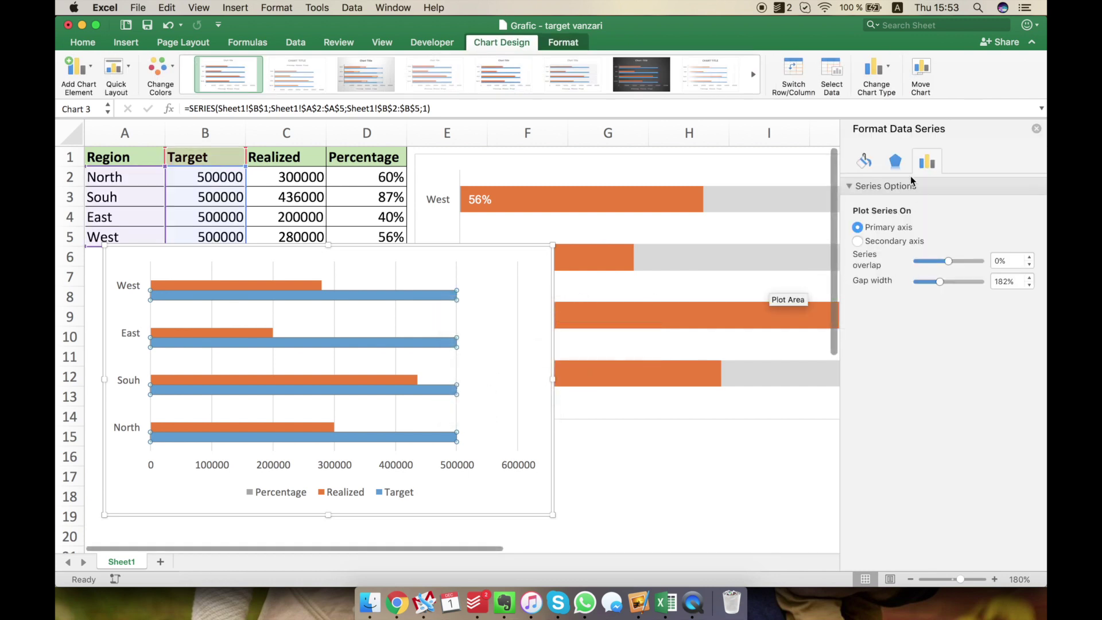
left_click(866, 162)
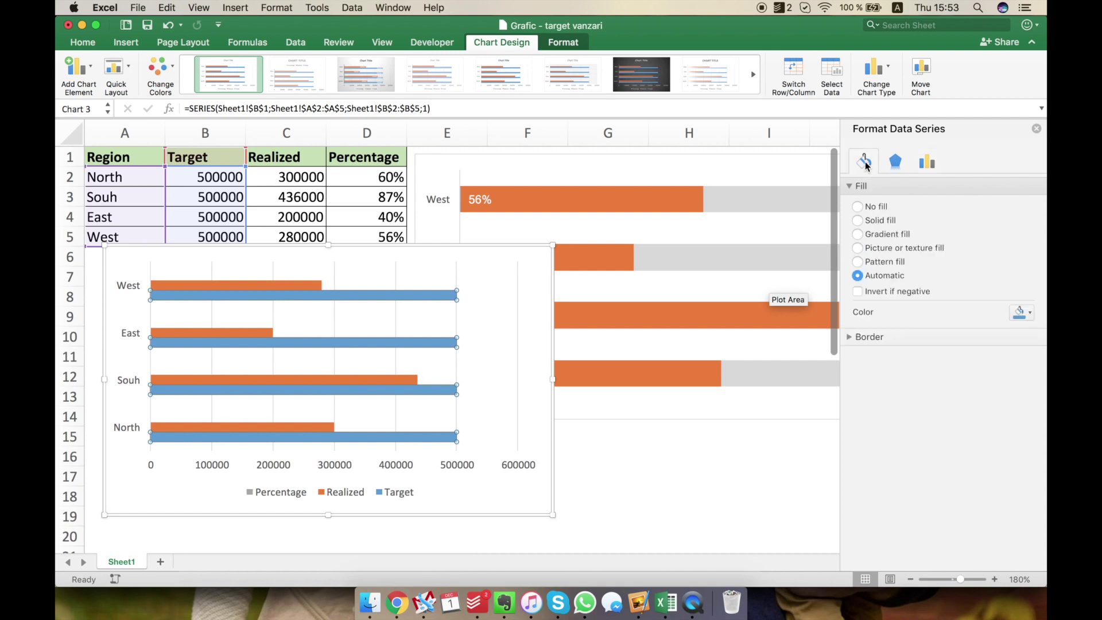
left_click(1032, 314)
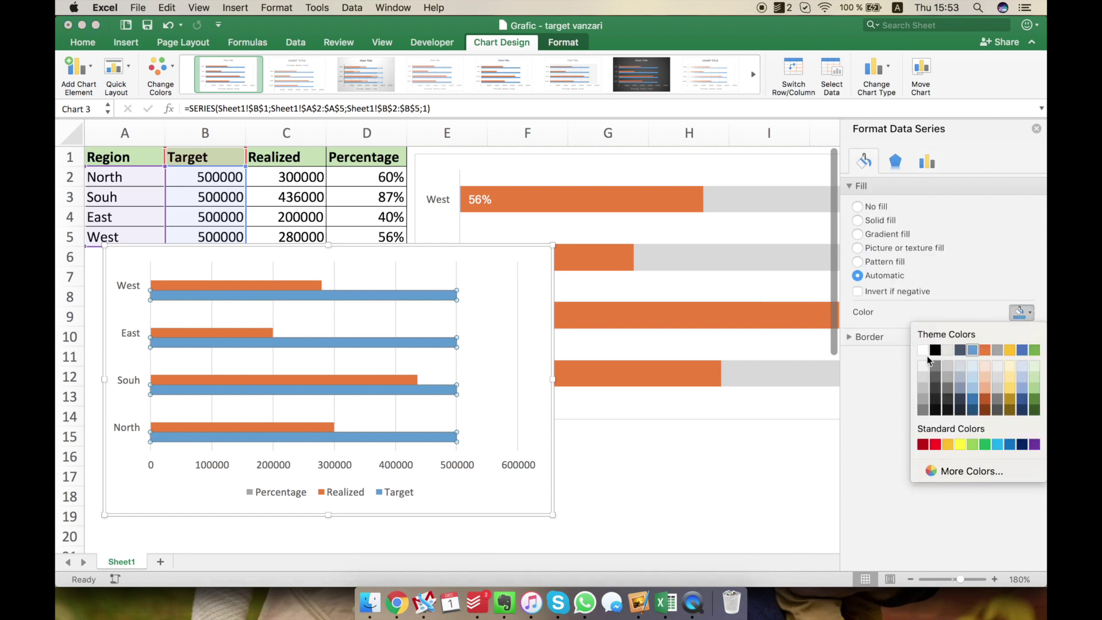
left_click(924, 377)
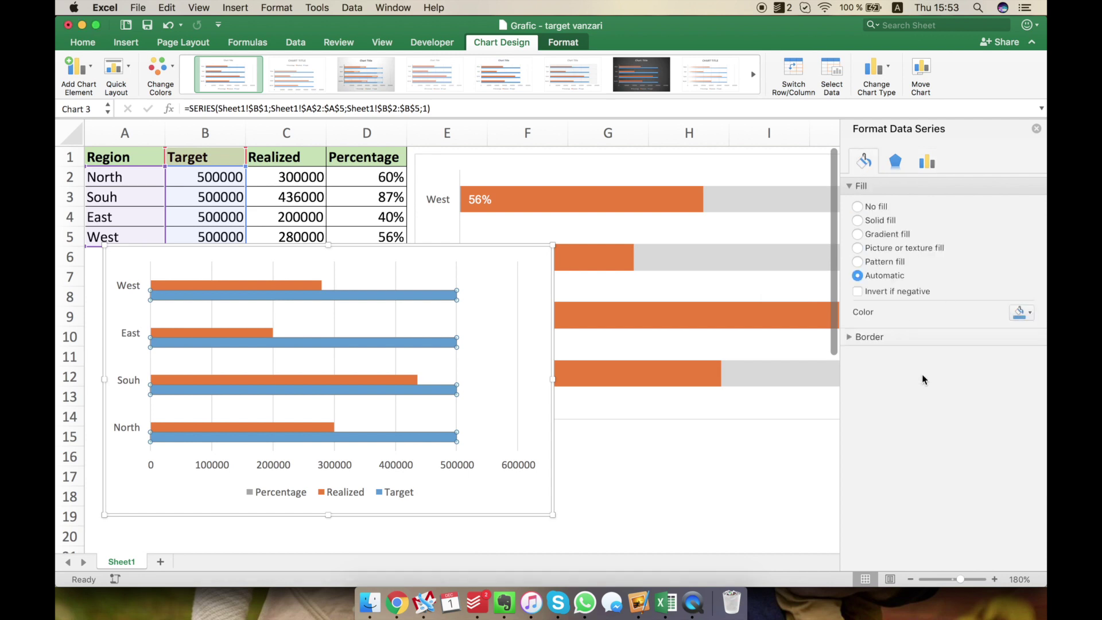
left_click(1038, 128)
left_click(680, 455)
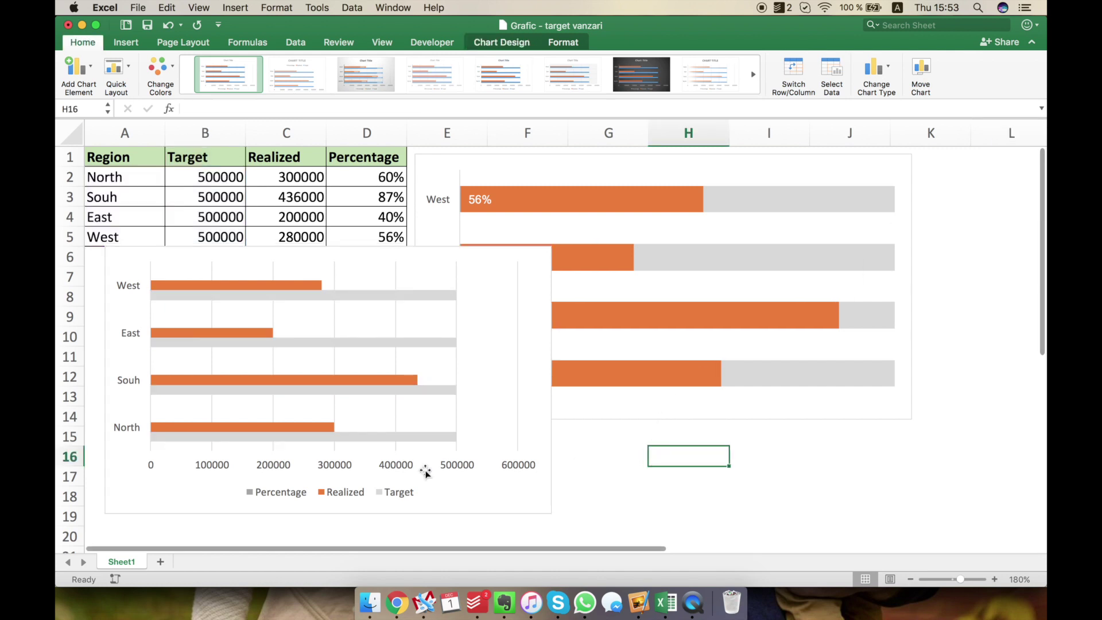
Step: Delete the chart legend
left_click(386, 484)
key("Delete")
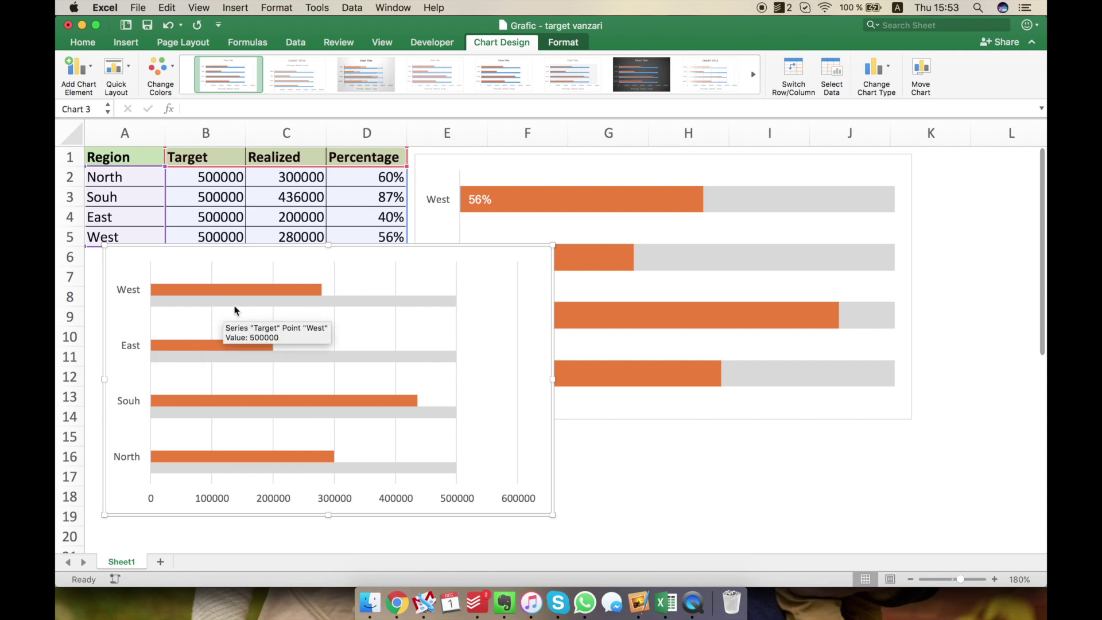
left_click(493, 45)
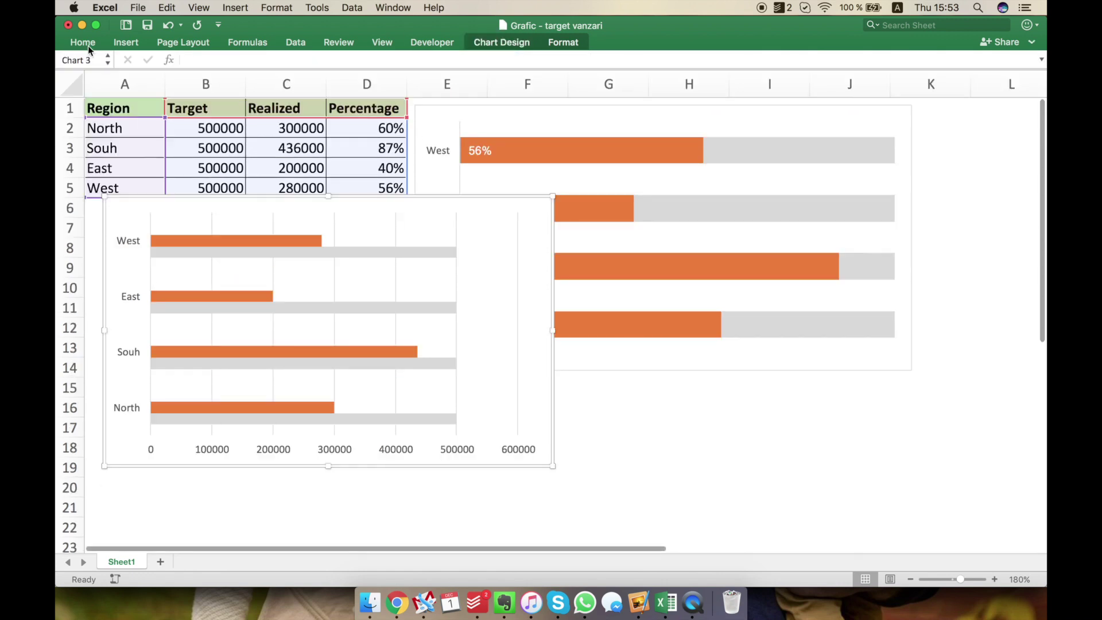
Step: Add data labels to the chart at the Inside Base position
left_click(484, 47)
scroll(345, 302, "right", 1)
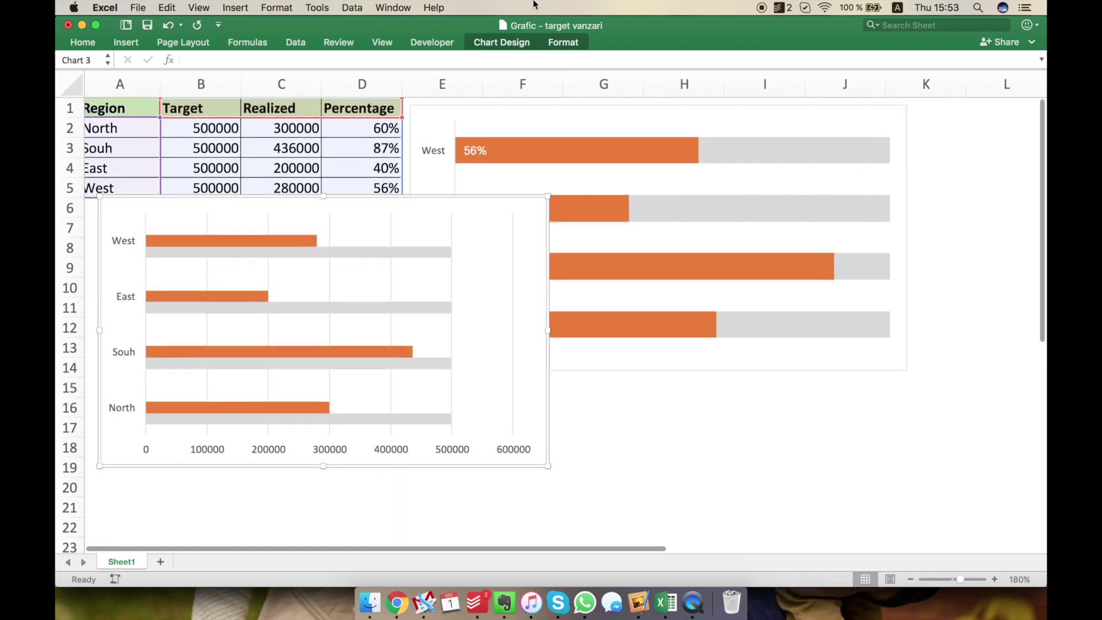
left_click(502, 43)
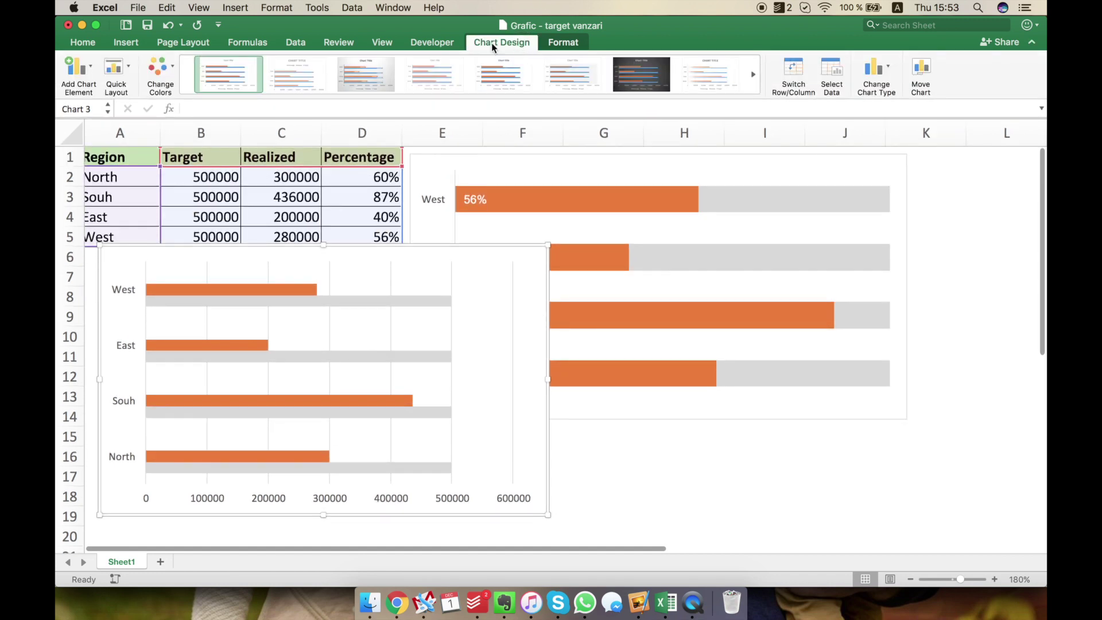
left_click(80, 76)
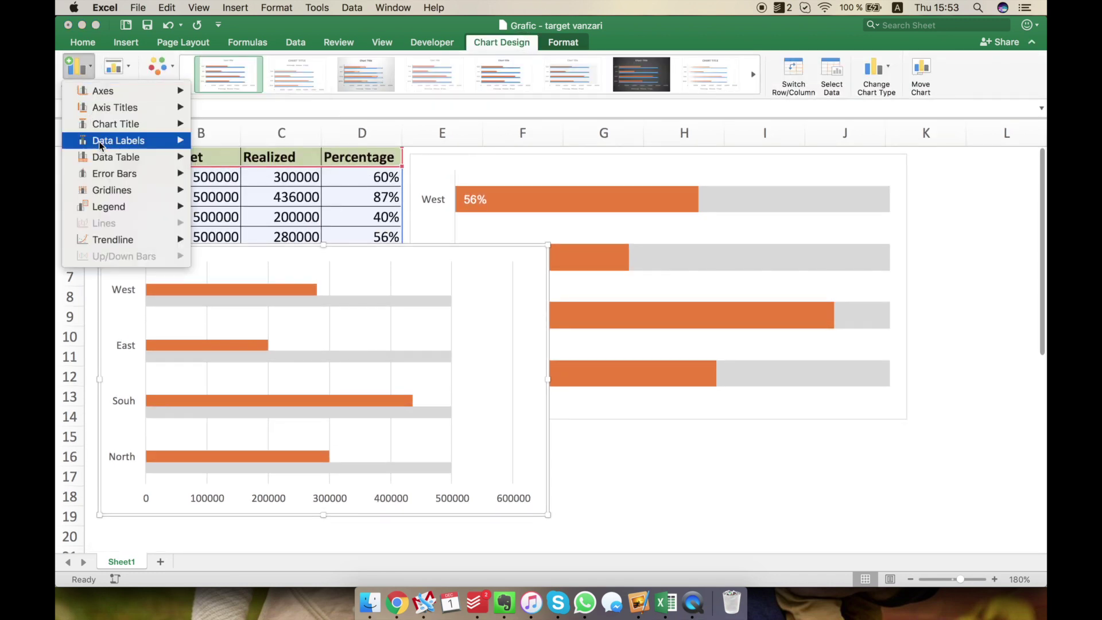
mouse_move(118, 140)
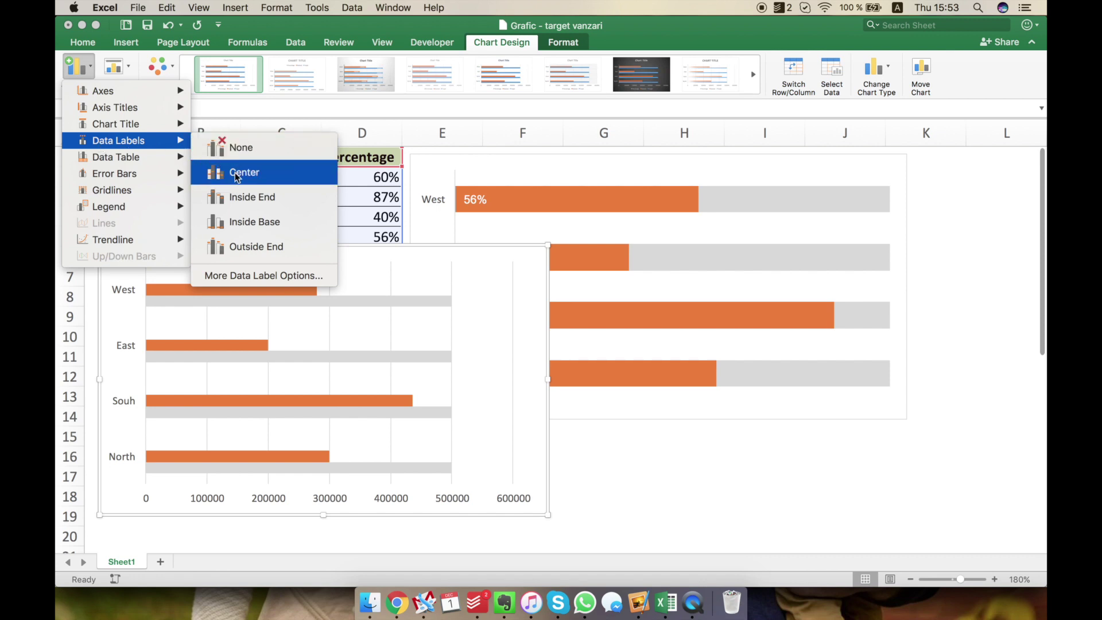
left_click(249, 226)
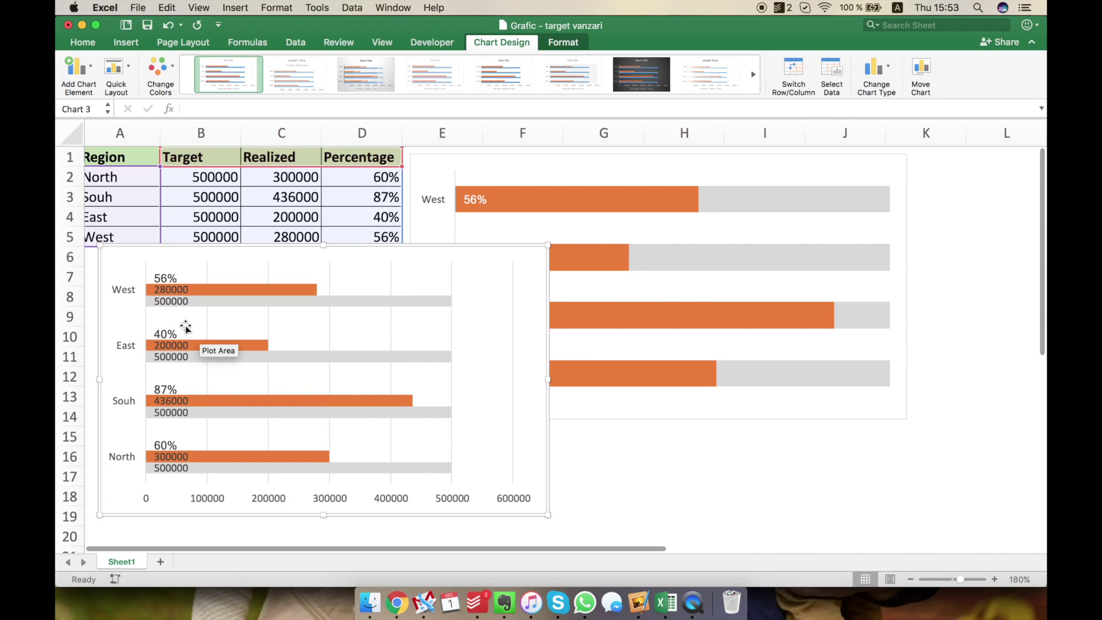
Step: Delete the 500000 Target value labels, leaving the percentage labels
left_click(172, 293)
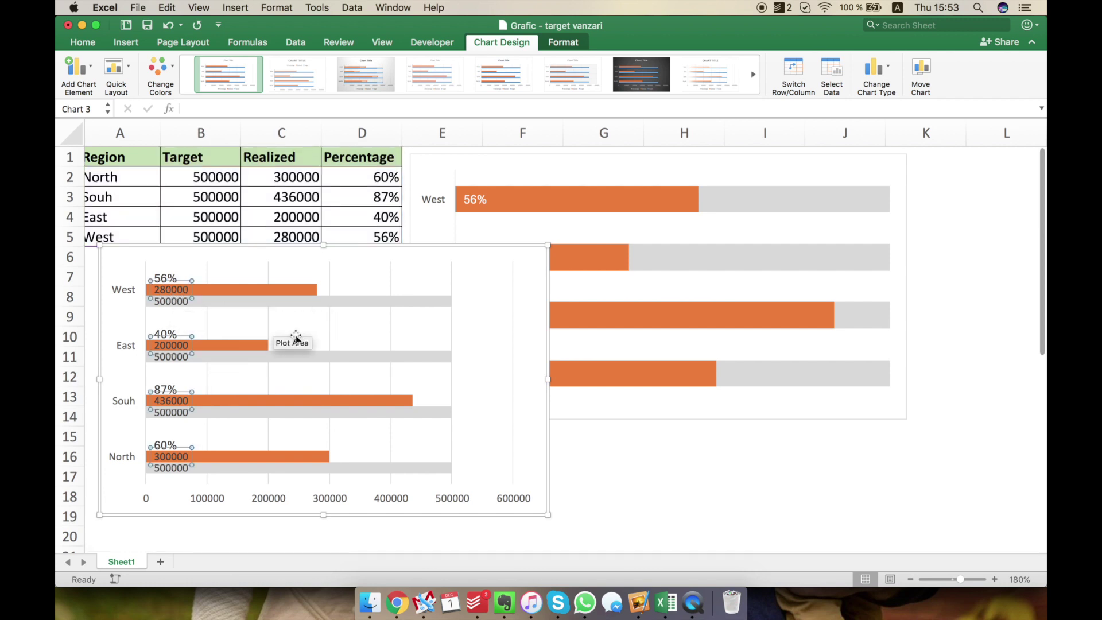
left_click(171, 300)
key("Delete")
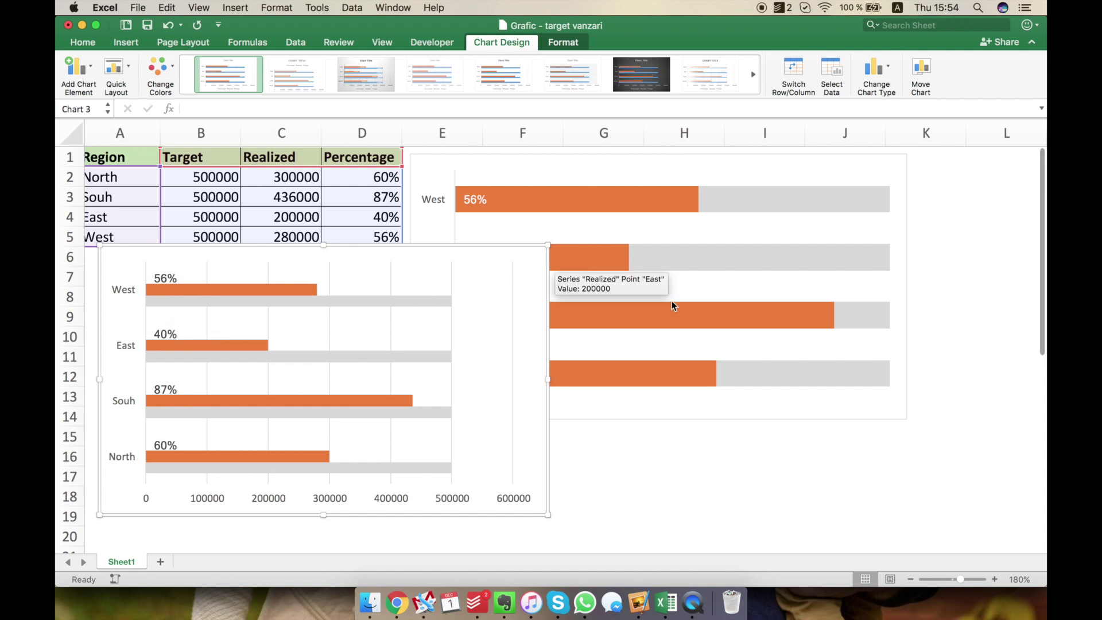
Step: Set the series overlap to 100% so the orange Realized bars cover the gray Target bars
left_click(603, 436)
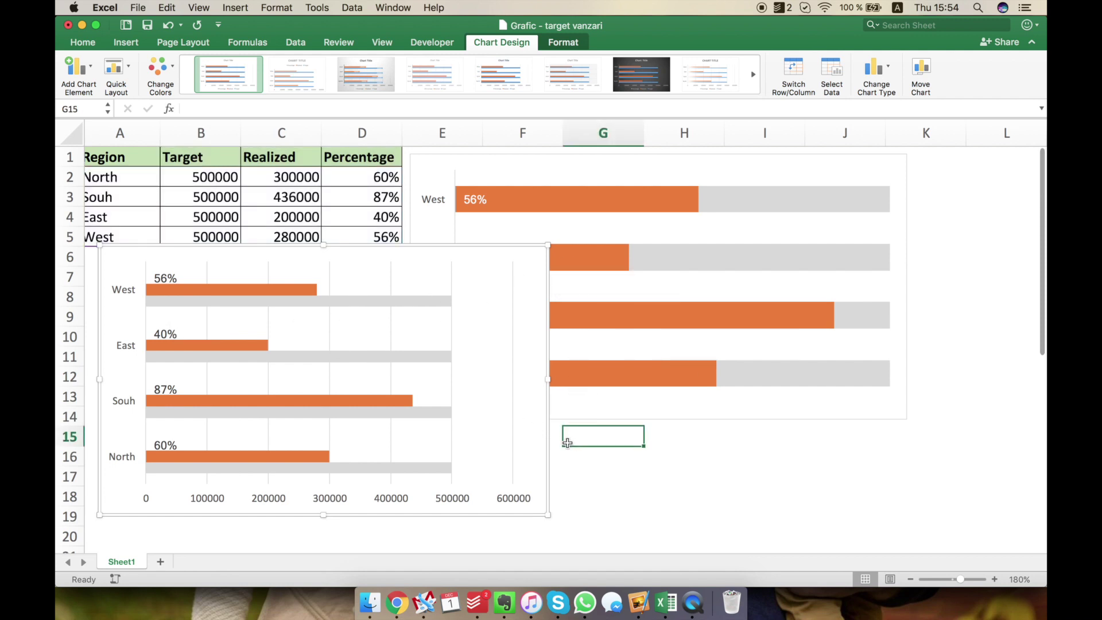
left_click(350, 361)
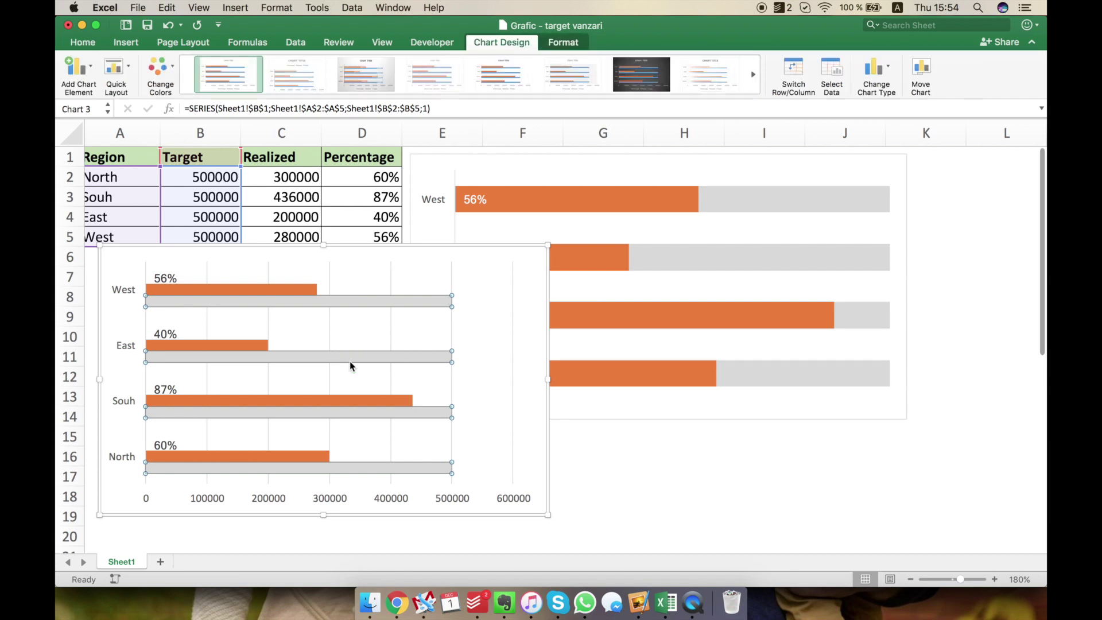
right_click(350, 361)
left_click(411, 476)
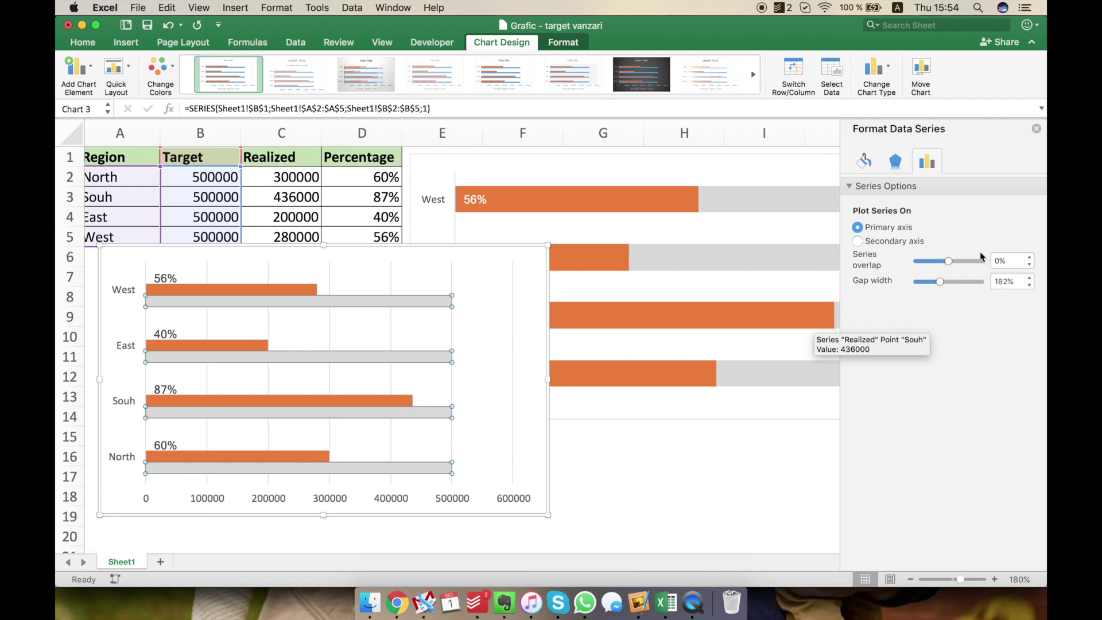
left_click_drag(949, 263, 986, 261)
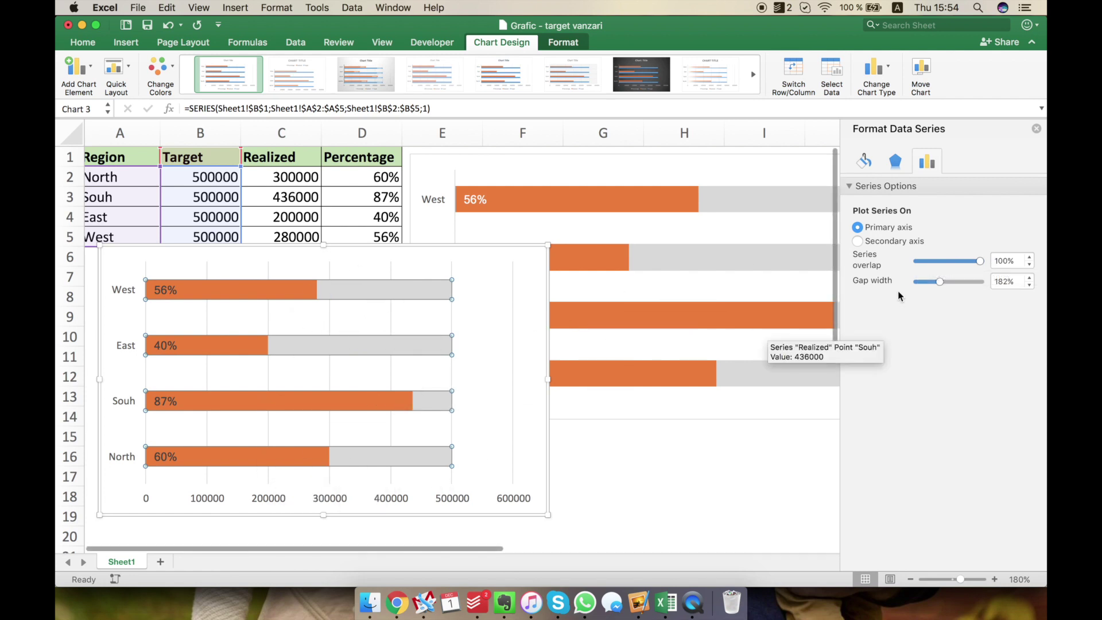
left_click(593, 478)
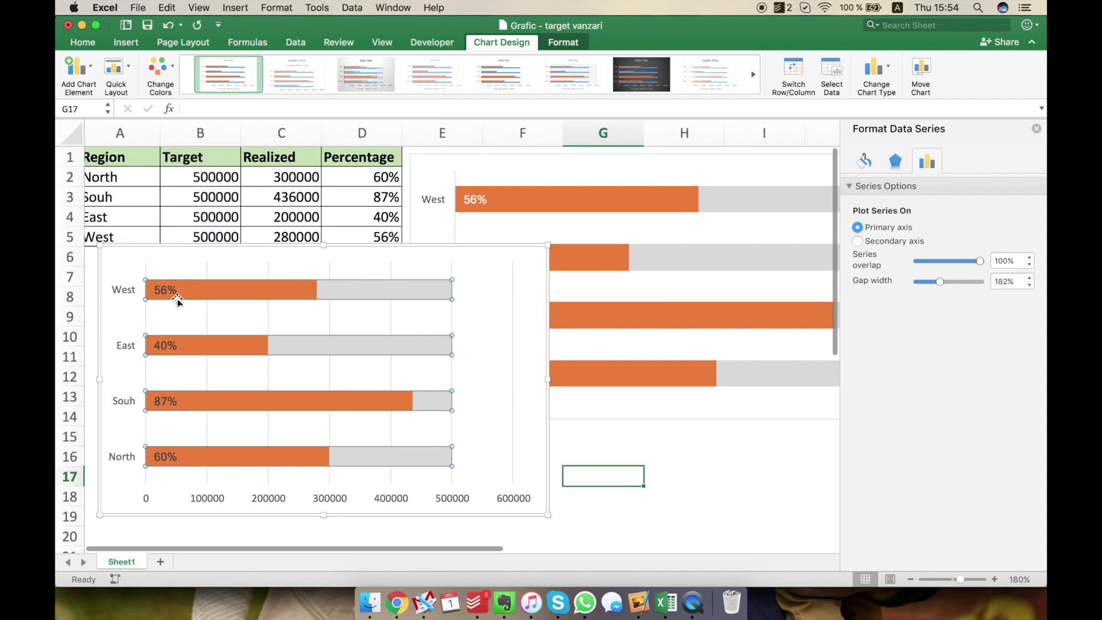
Step: Make the percentage labels white and close the Format pane
left_click(165, 291)
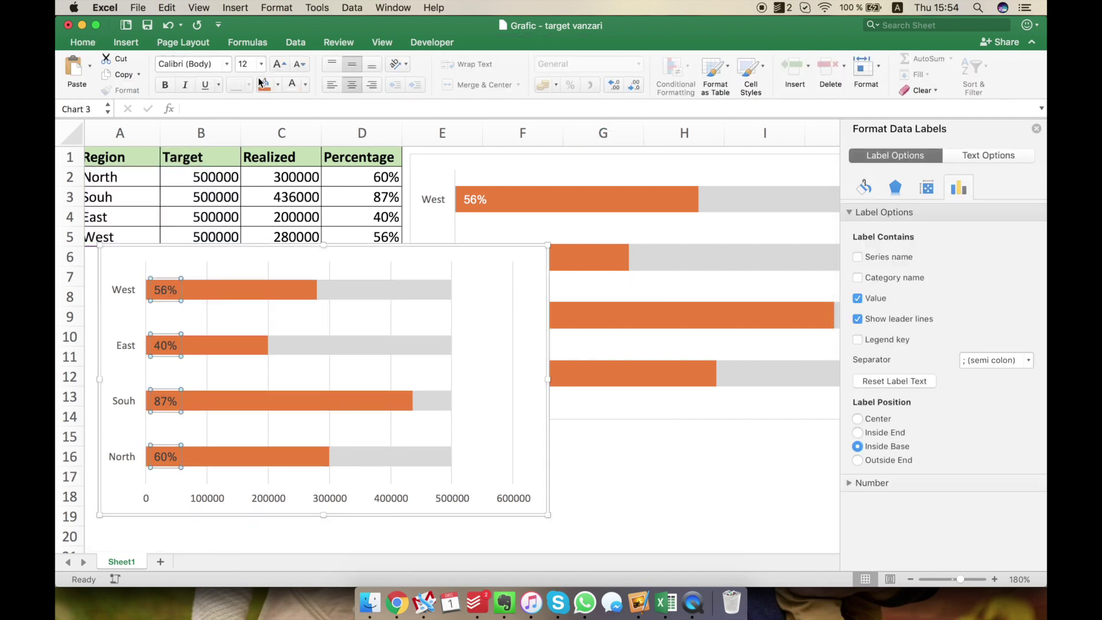
left_click(83, 43)
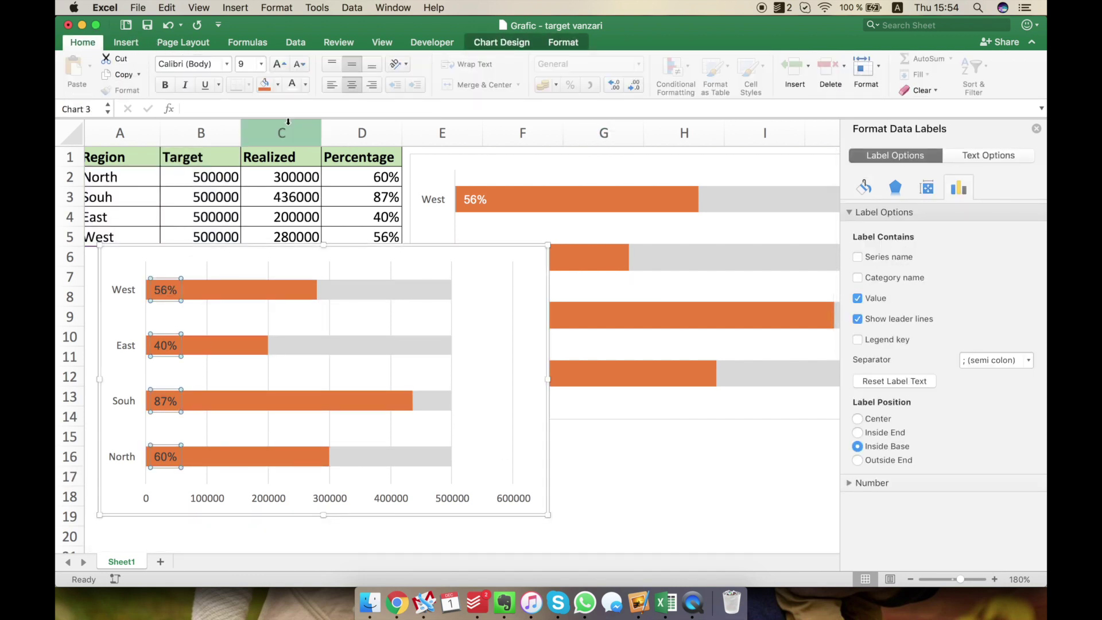
left_click(599, 471)
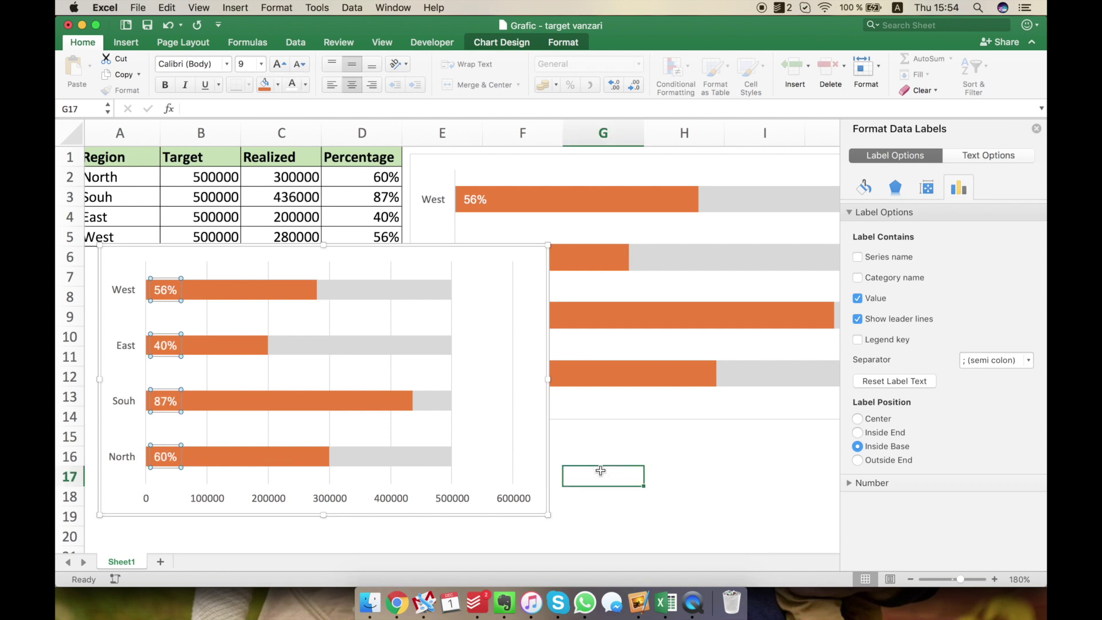
left_click(1038, 129)
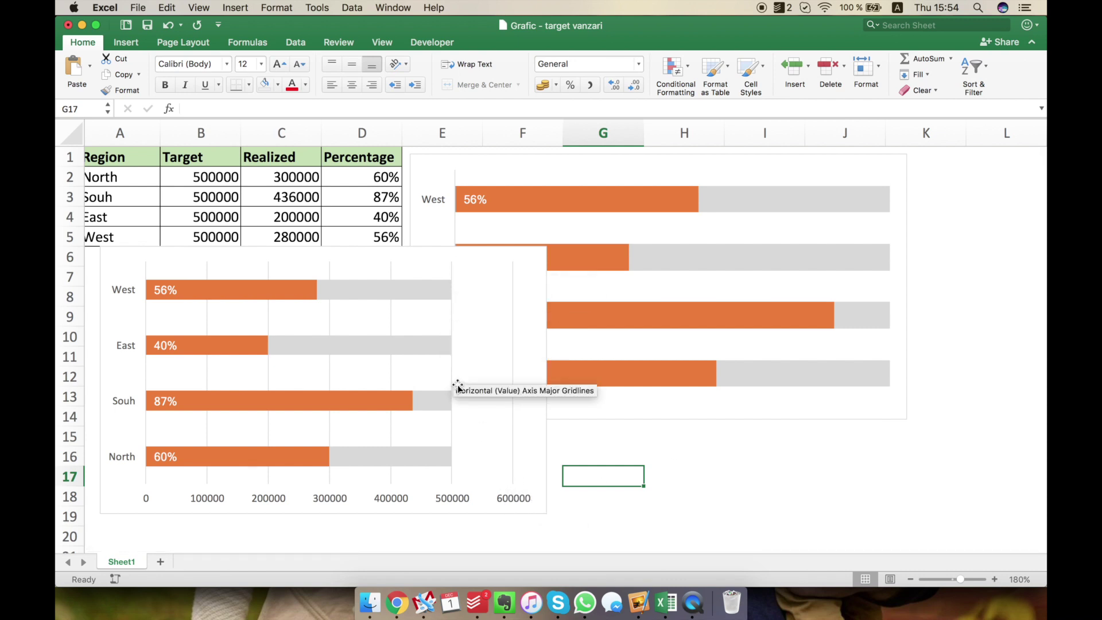
left_click(457, 498)
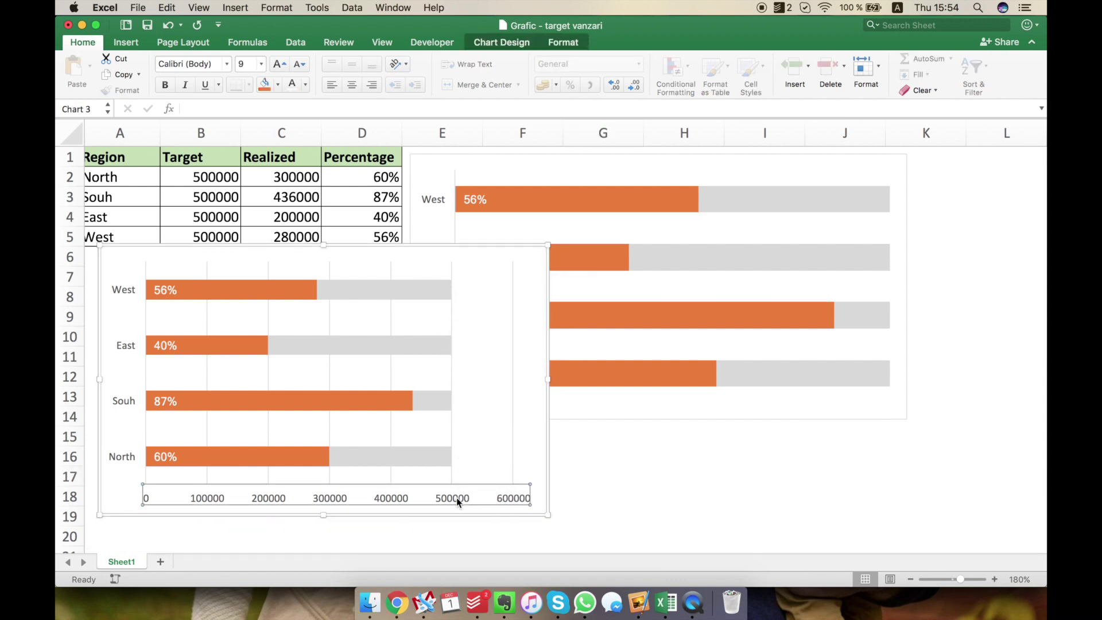
Step: Set the horizontal value axis maximum to 500000
right_click(456, 498)
left_click(499, 573)
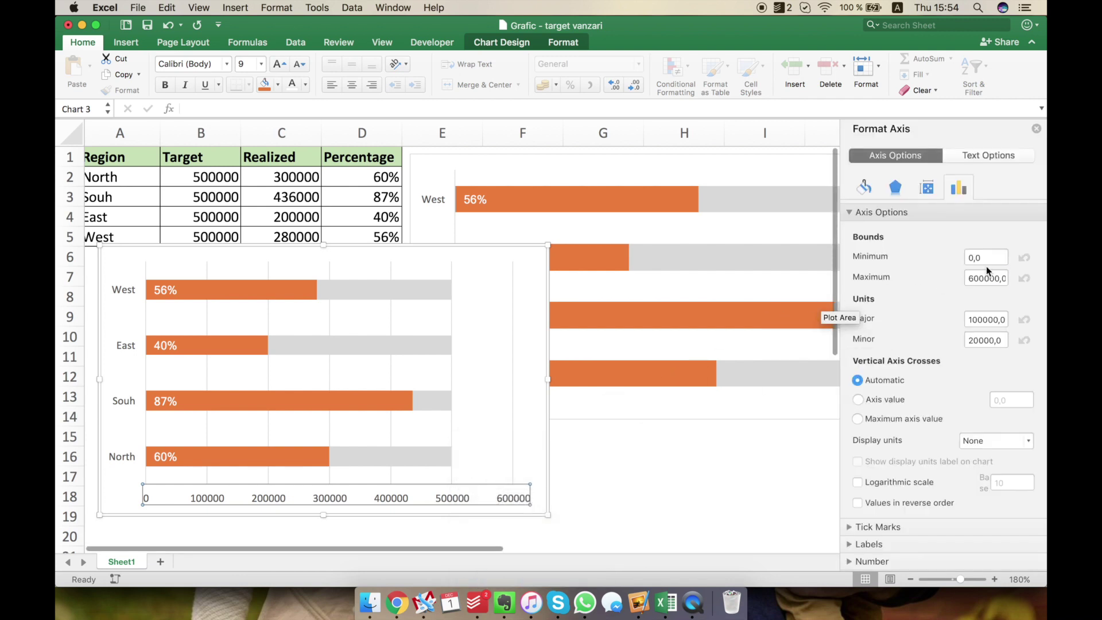
double_click(987, 277)
type("50")
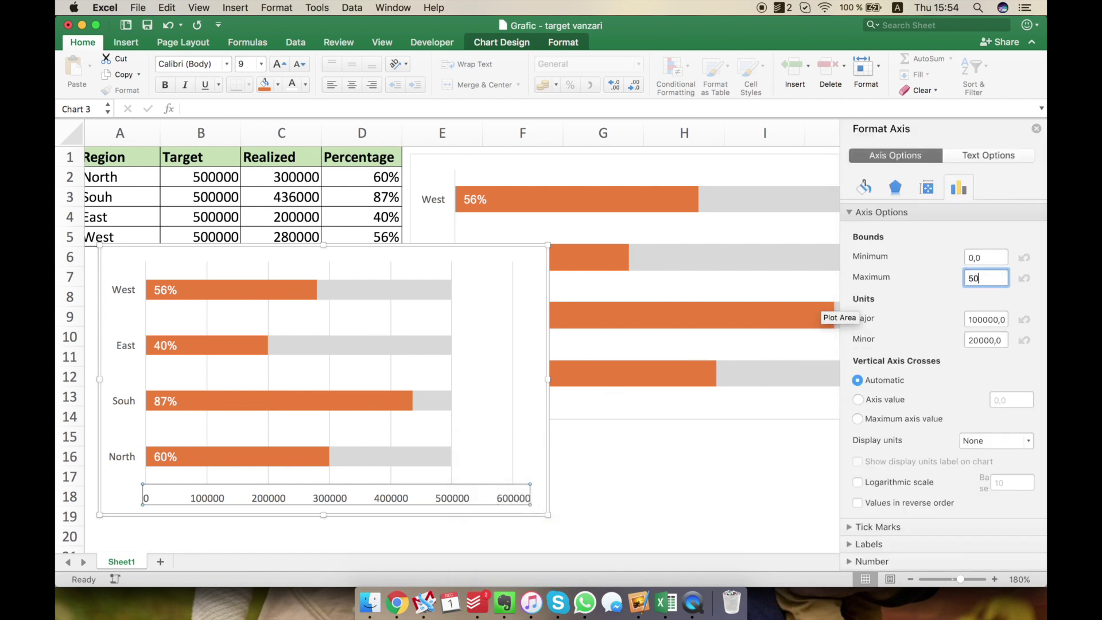
key("Return")
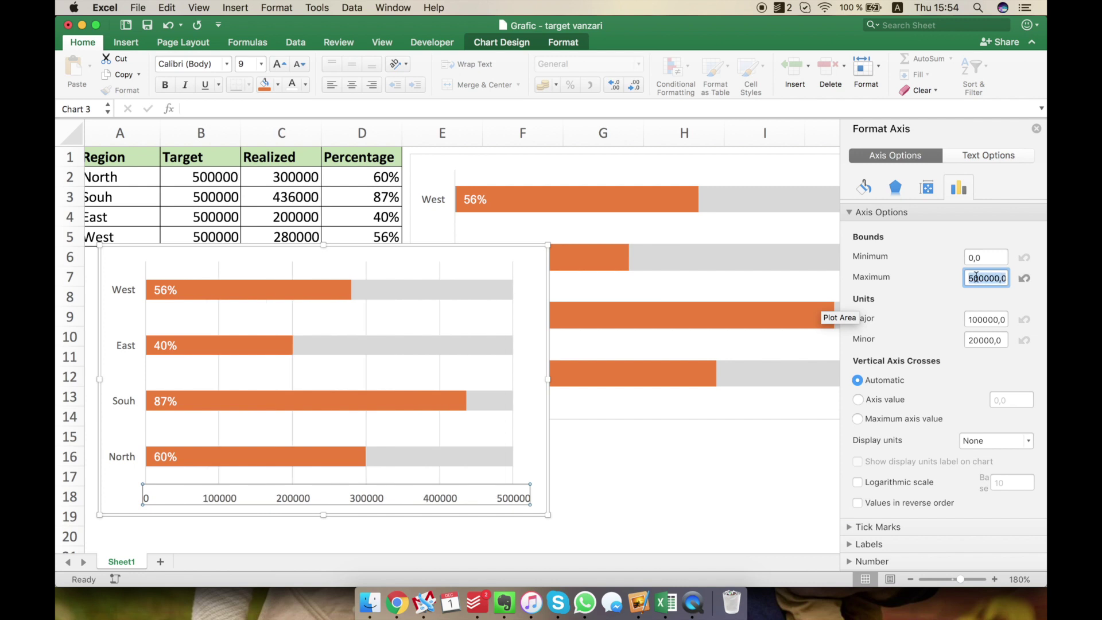
left_click(715, 474)
left_click(685, 476)
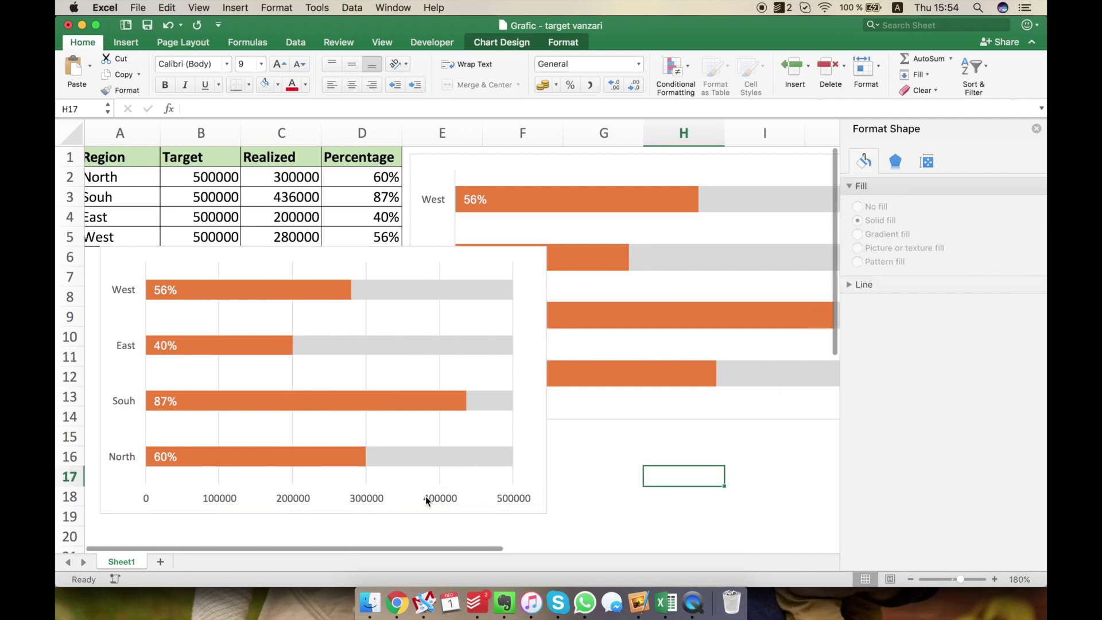
Step: Delete the horizontal value axis labels
left_click(442, 500)
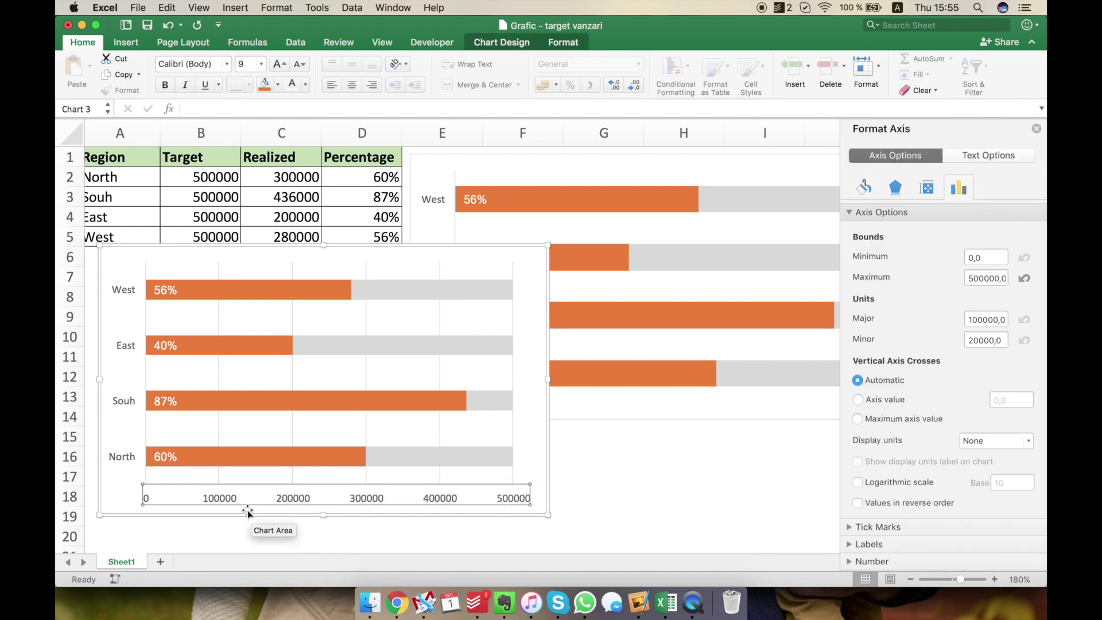
left_click(375, 498)
key("Delete")
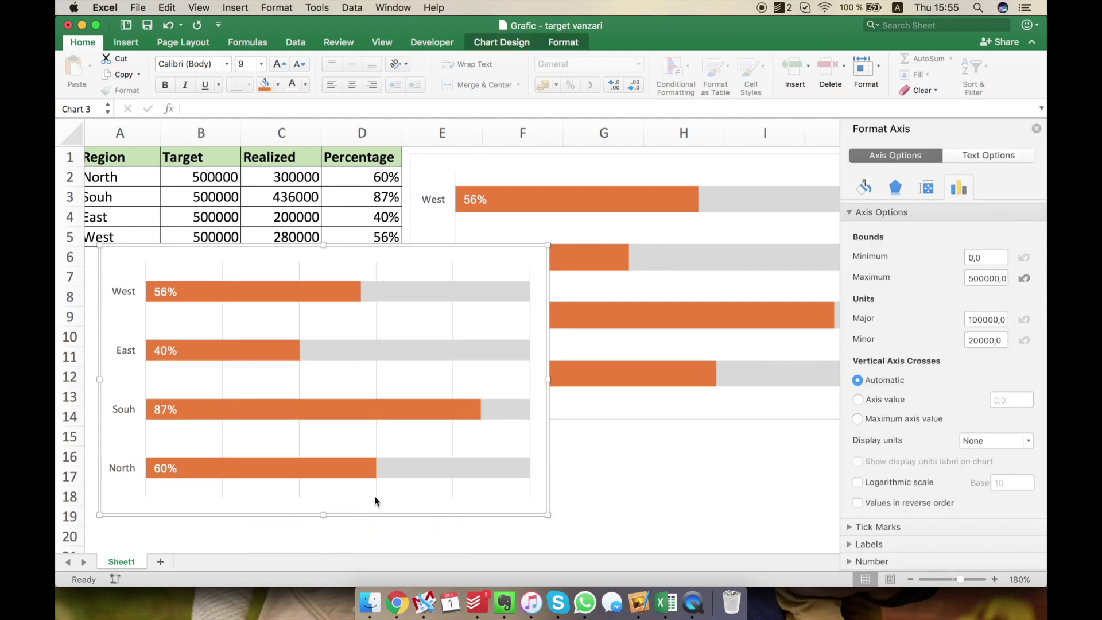
left_click(376, 495)
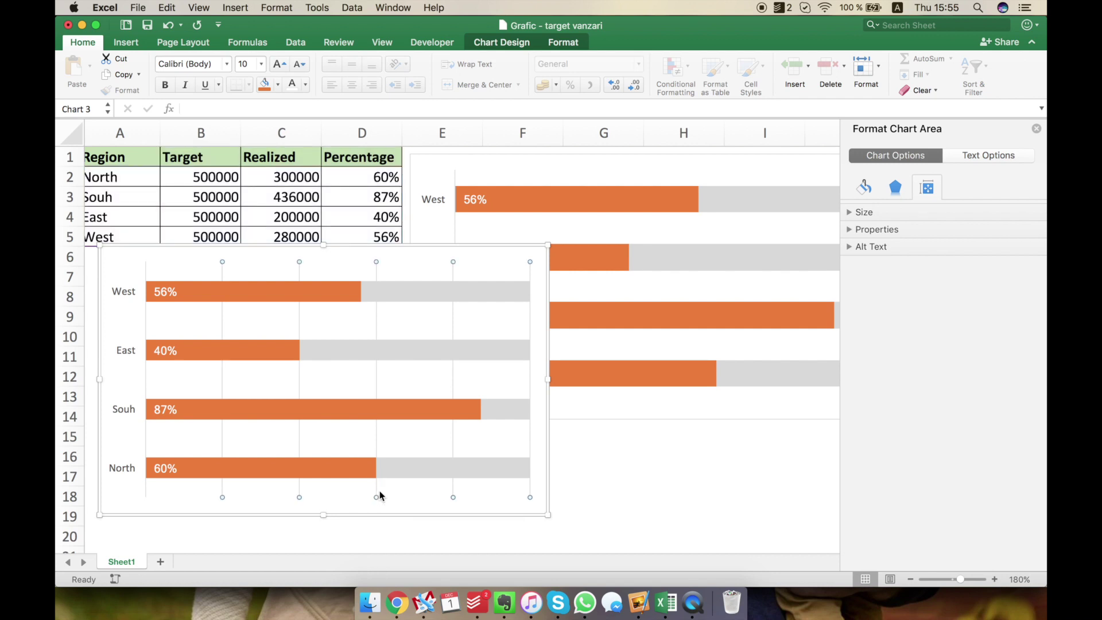
Step: Delete the vertical gridlines and move the chart below the first chart
key("Delete")
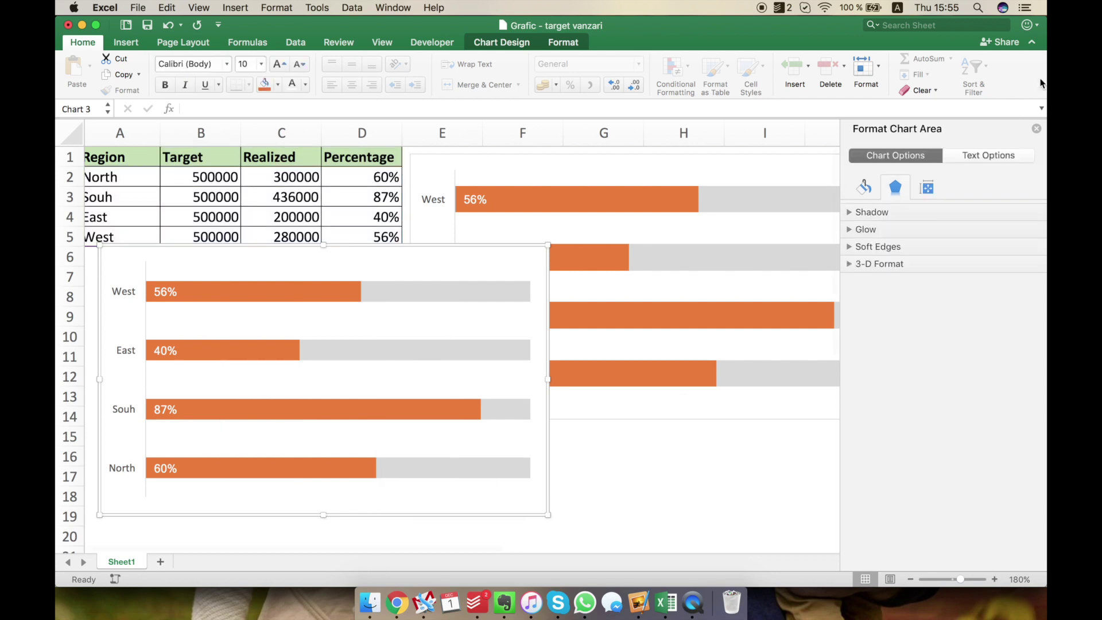
left_click(1036, 129)
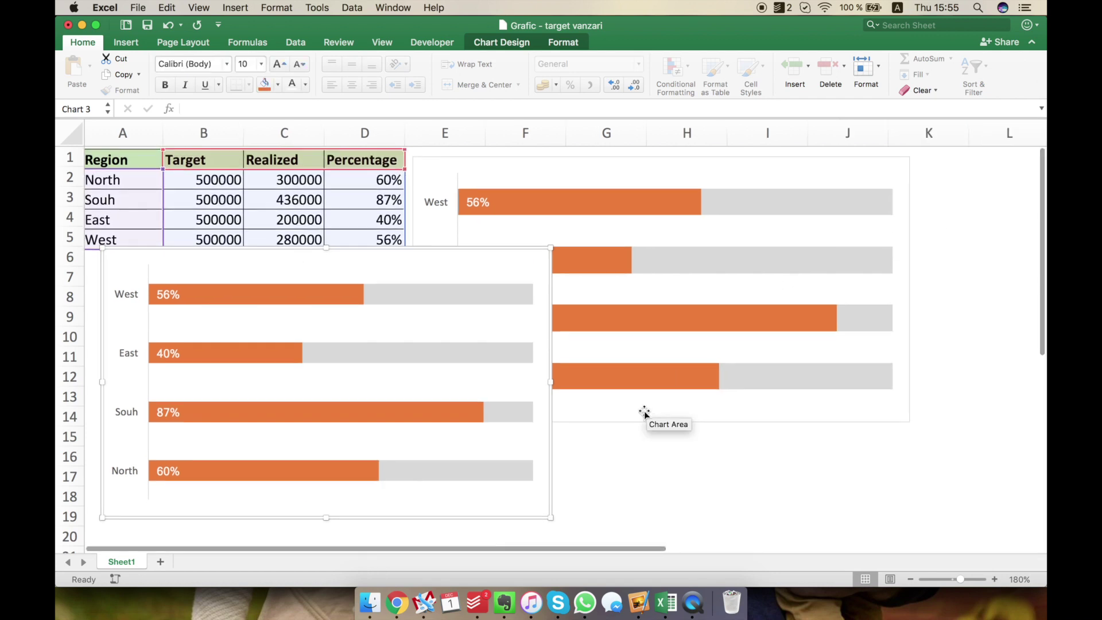
scroll(645, 411, "down", 5)
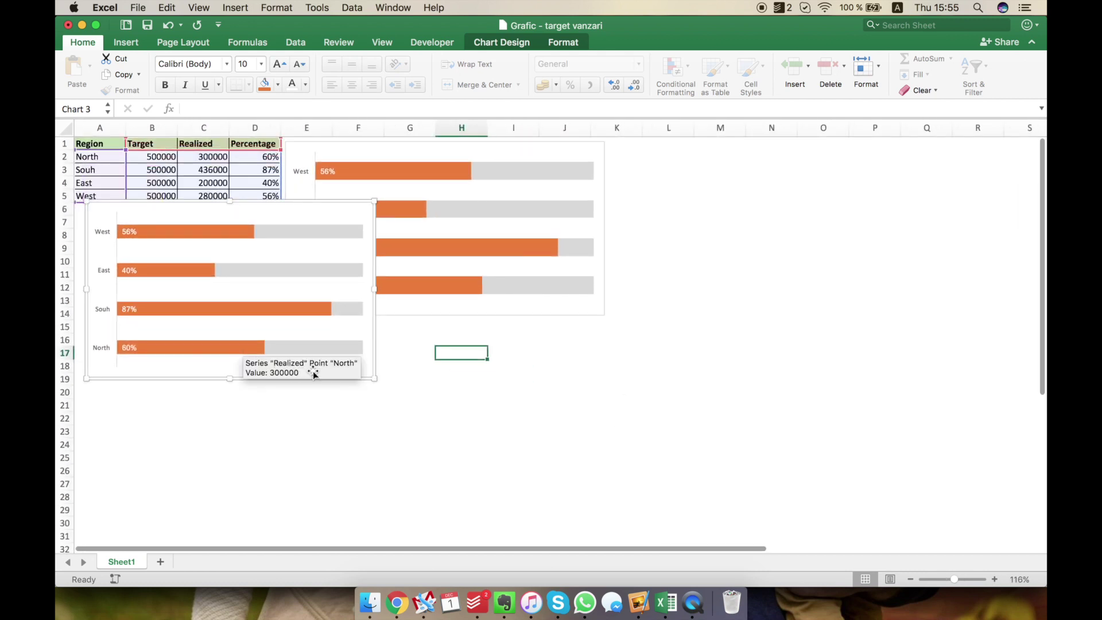
left_click_drag(313, 371, 415, 493)
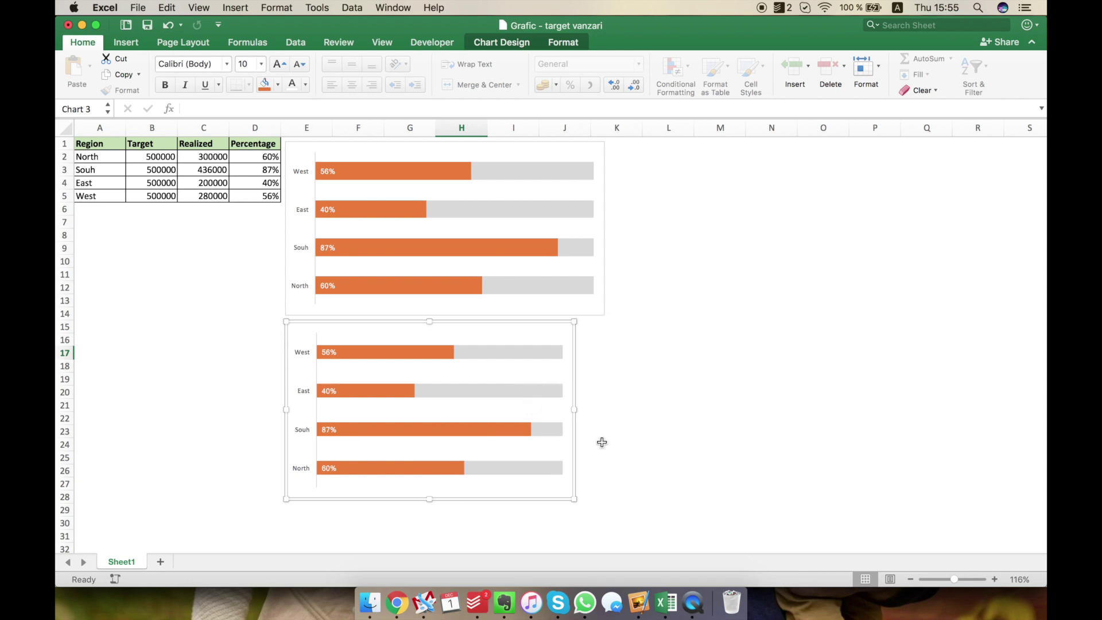
Step: Widen the progress chart to match the original chart's size
left_click(615, 469)
left_click(574, 410)
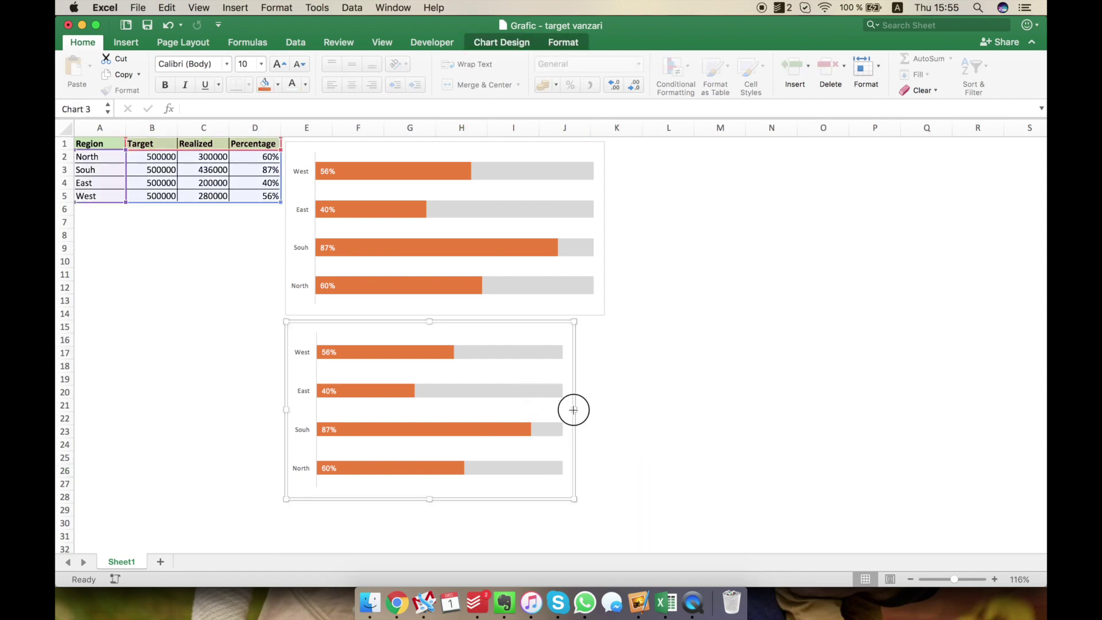
left_click_drag(574, 410, 606, 410)
left_click(667, 274)
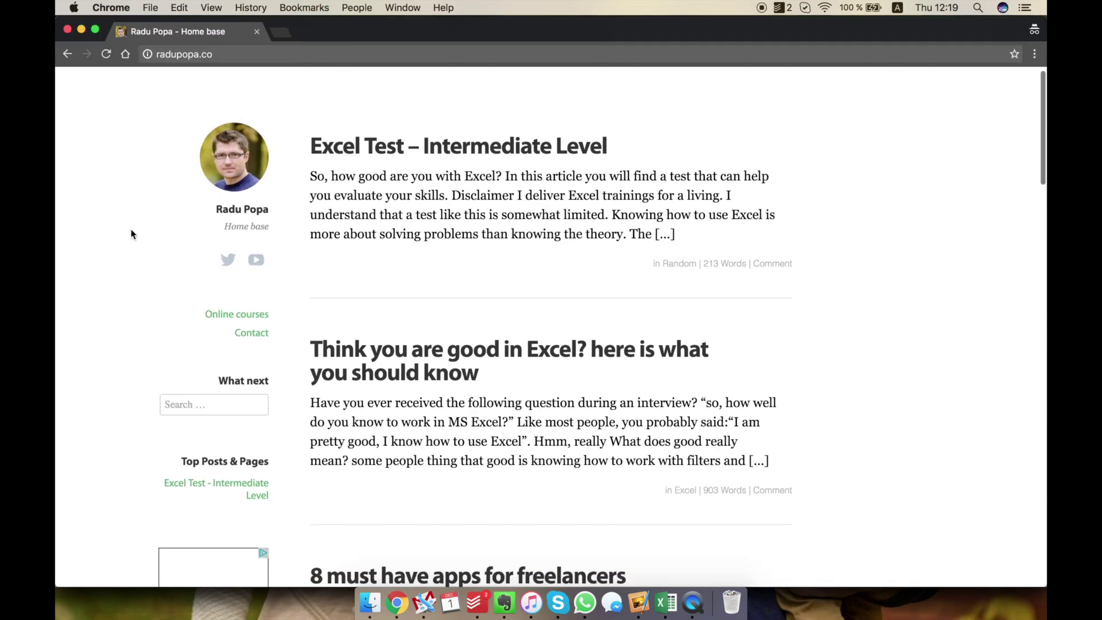
scroll(132, 233, "down", 4)
scroll(132, 233, "down", 2)
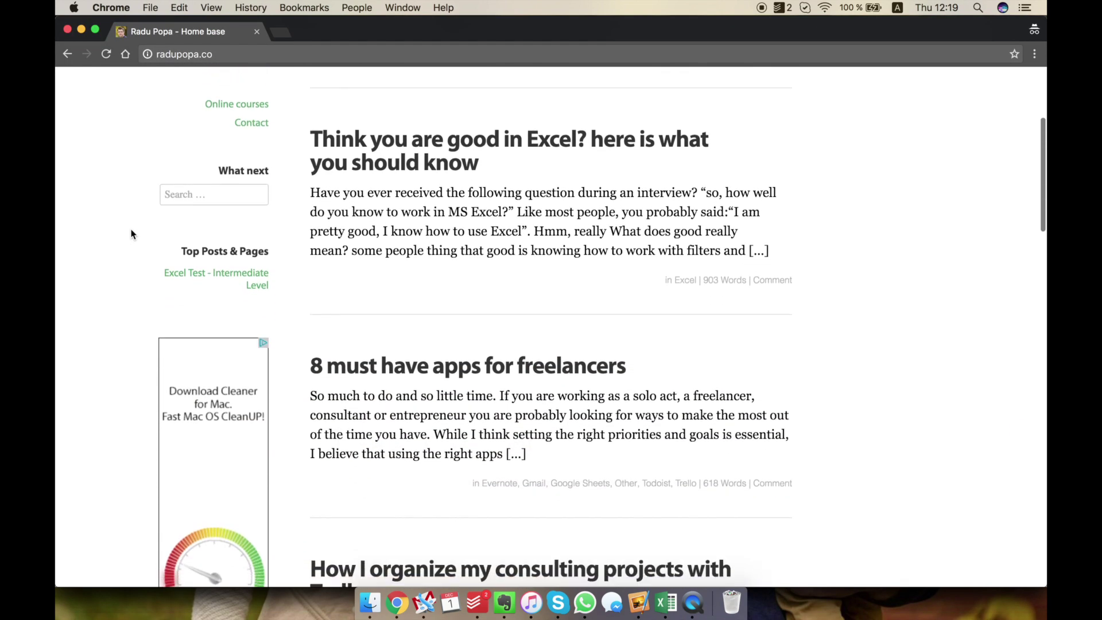
scroll(131, 233, "down", 2)
scroll(131, 233, "down", 2)
scroll(132, 234, "down", 2)
scroll(131, 233, "down", 2)
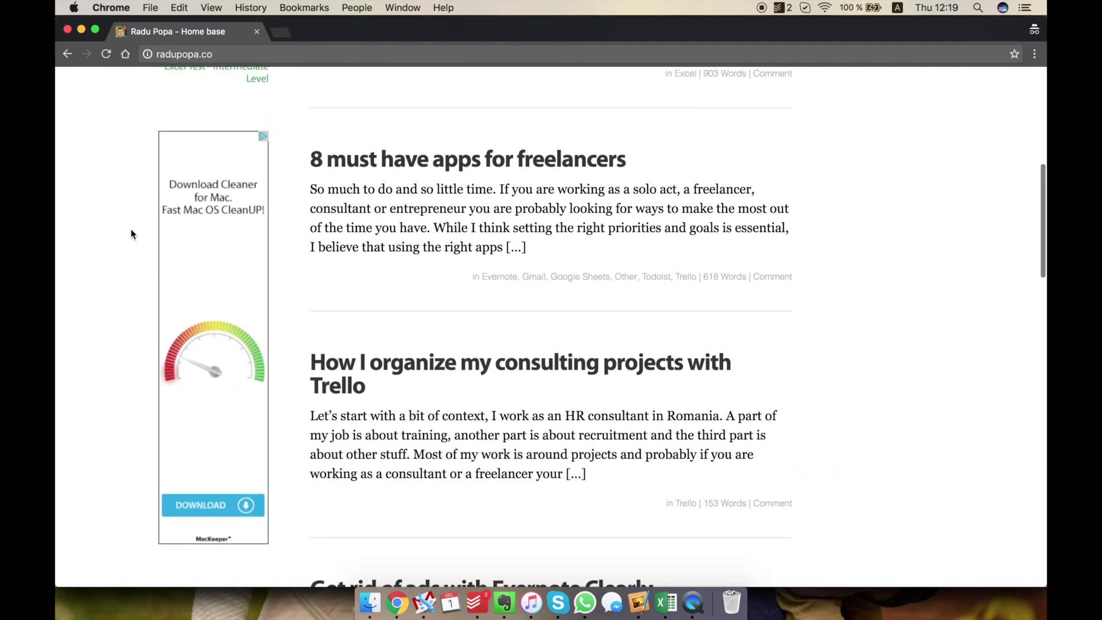
scroll(132, 233, "down", 2)
scroll(131, 233, "down", 2)
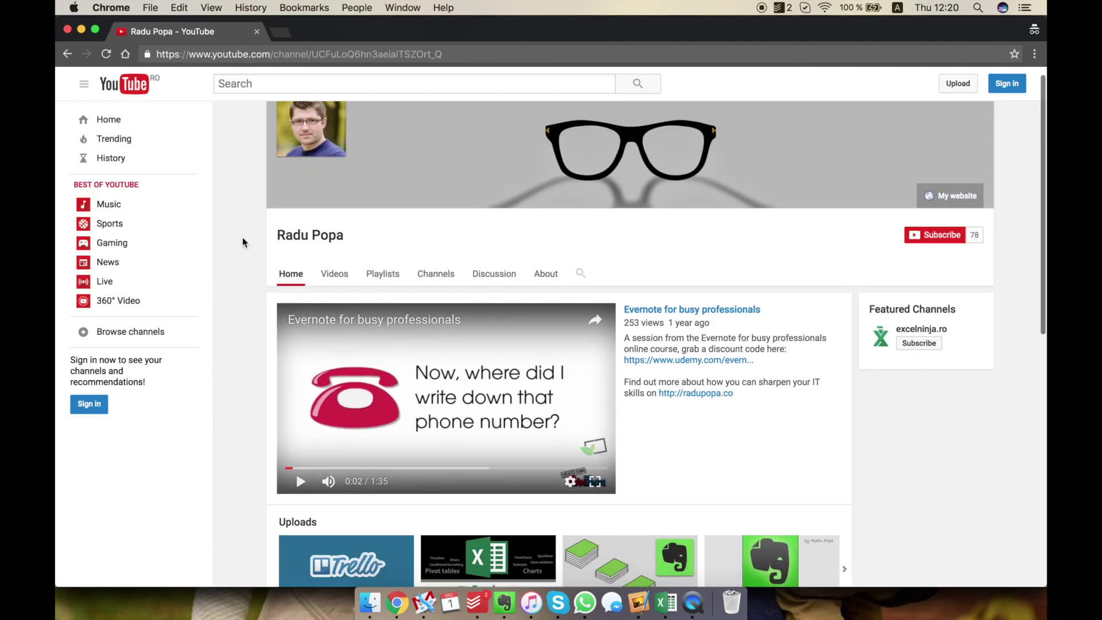
scroll(241, 237, "down", 2)
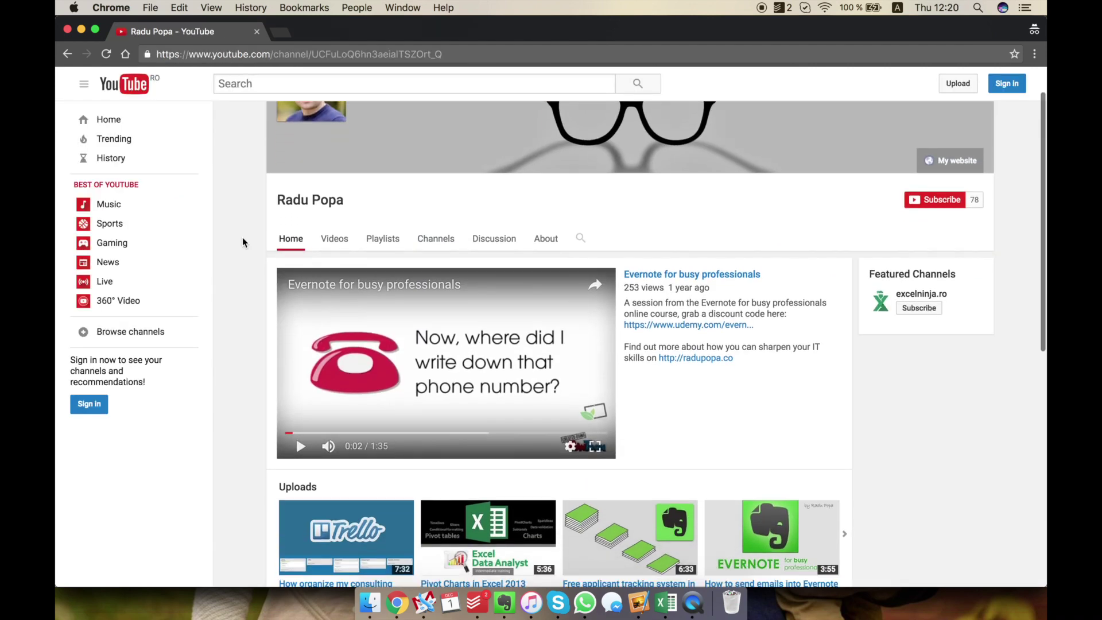